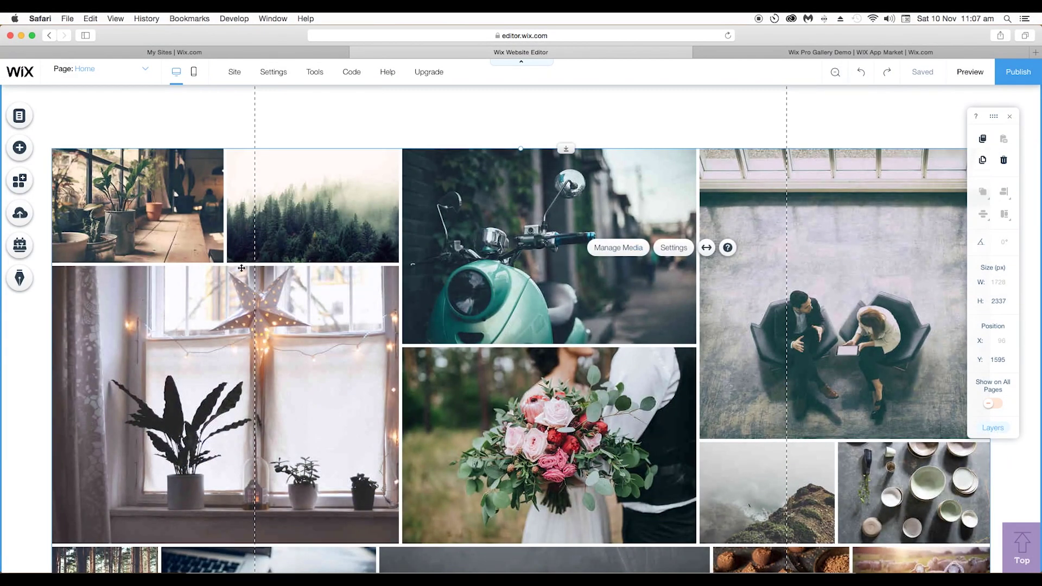
# Try the Collage and Grid layouts, set the Pro Gallery to Column, then preview the site.
pyautogui.click(669, 254)
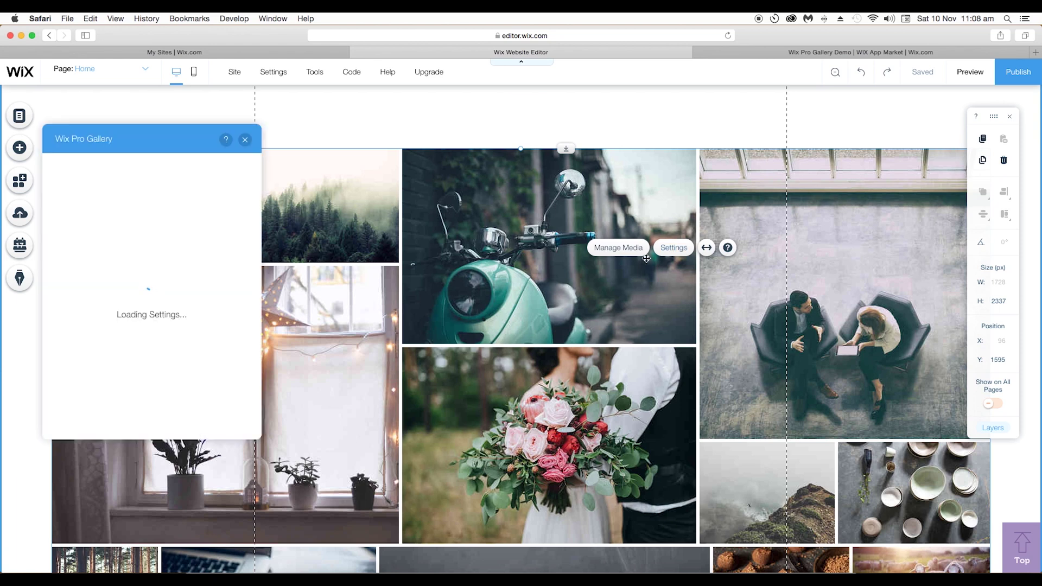
pyautogui.click(67, 187)
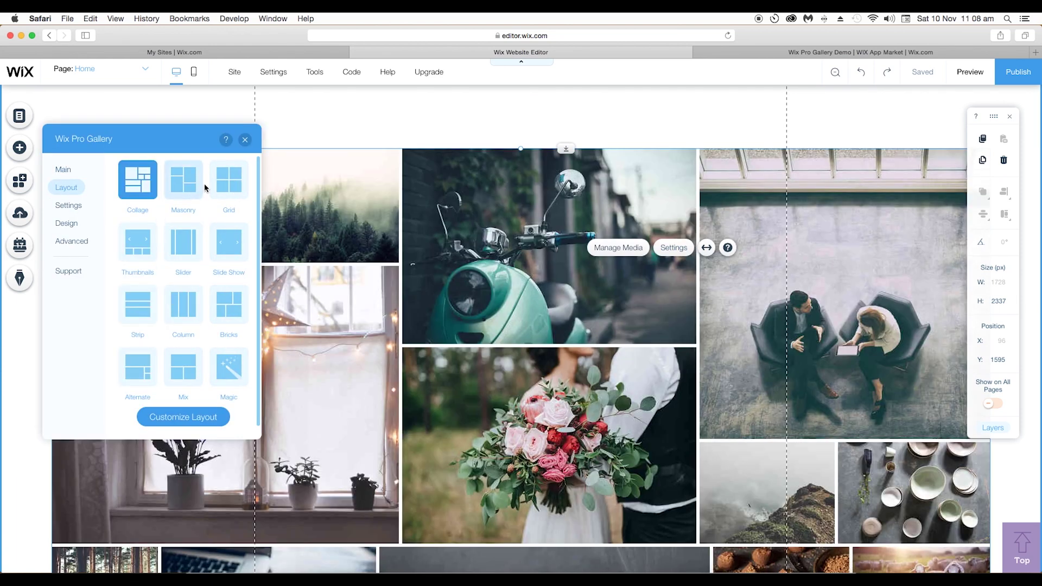
pyautogui.click(141, 196)
pyautogui.click(234, 187)
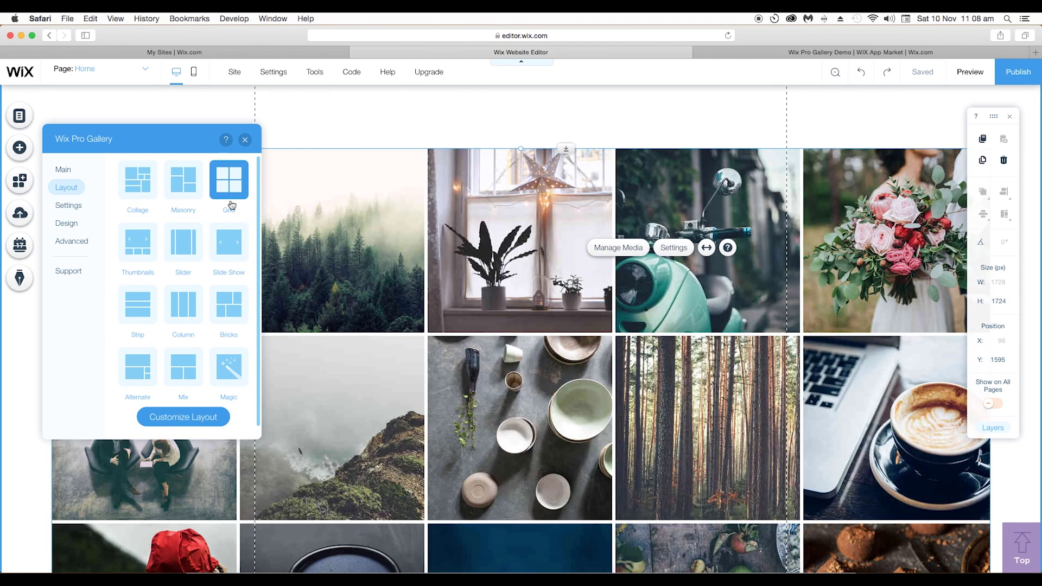
pyautogui.click(193, 318)
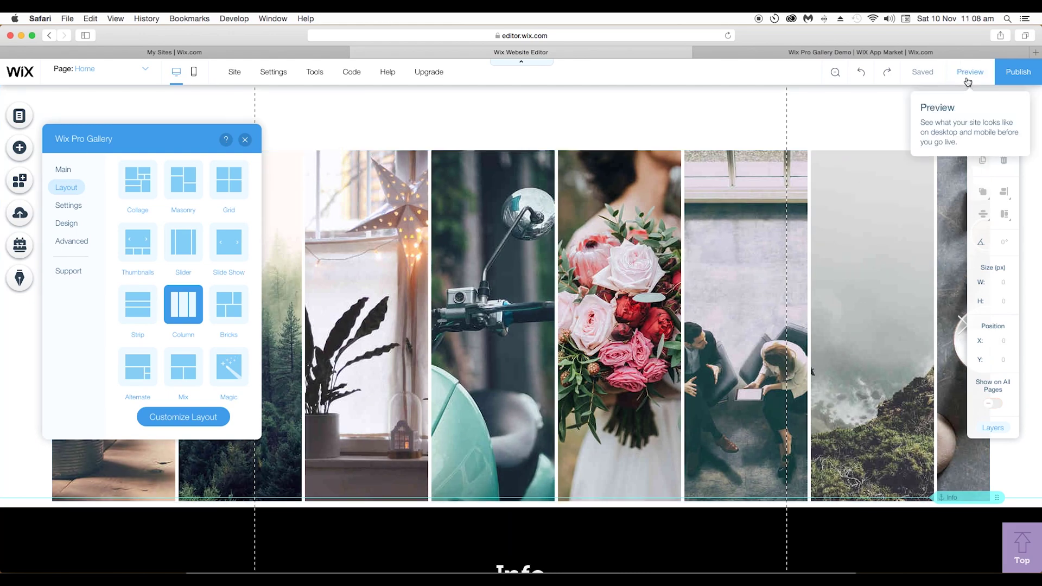
pyautogui.click(968, 82)
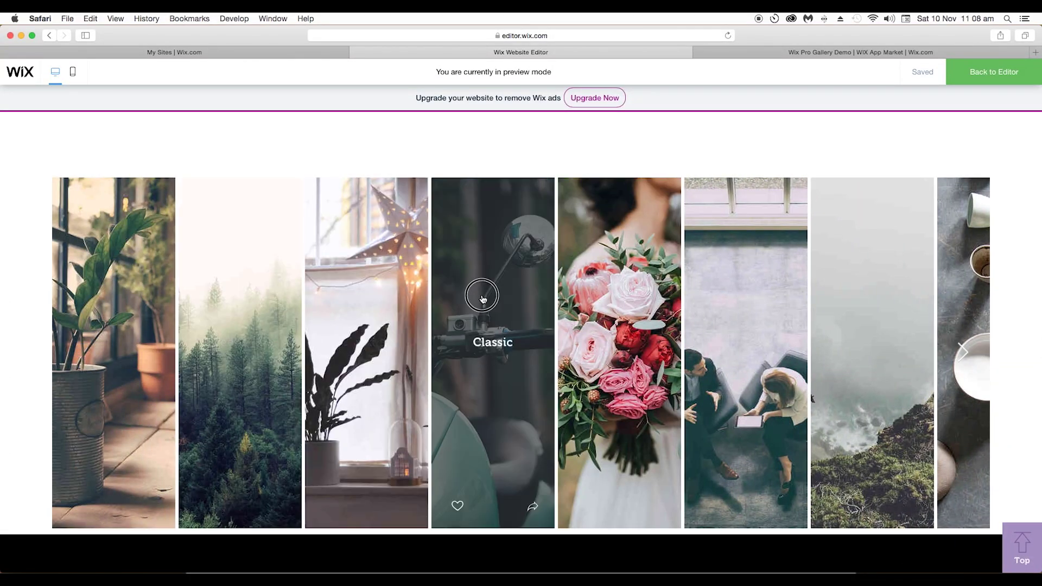
# Open the Classic image in the lightbox and advance through the next three images.
pyautogui.click(483, 299)
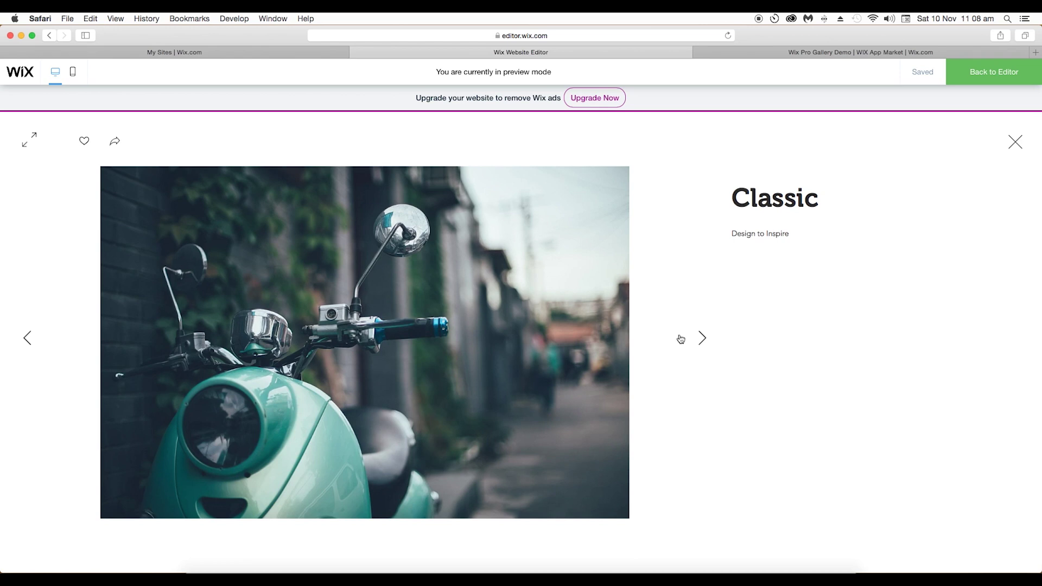
pyautogui.click(703, 338)
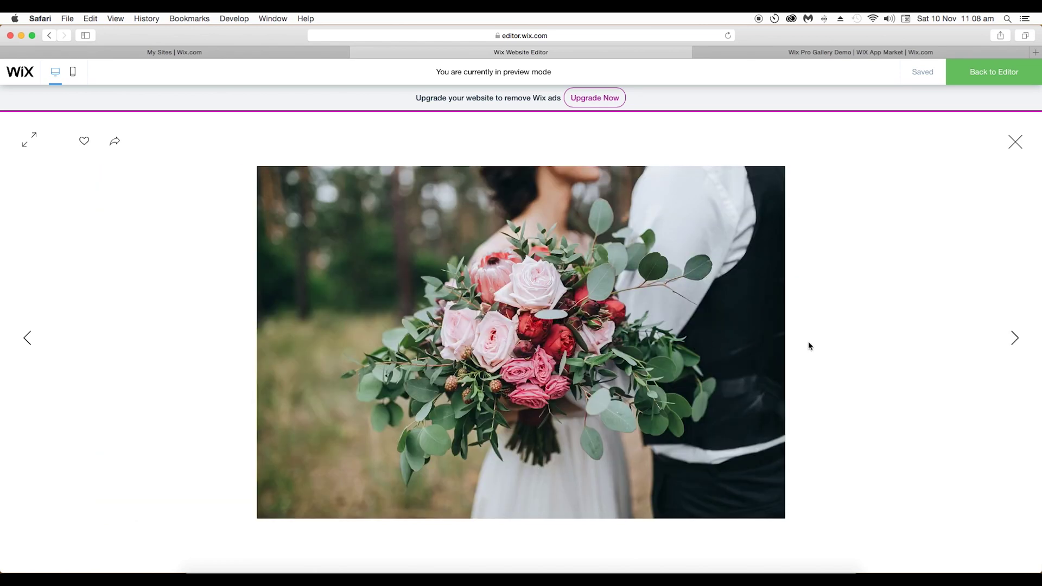
pyautogui.click(1013, 339)
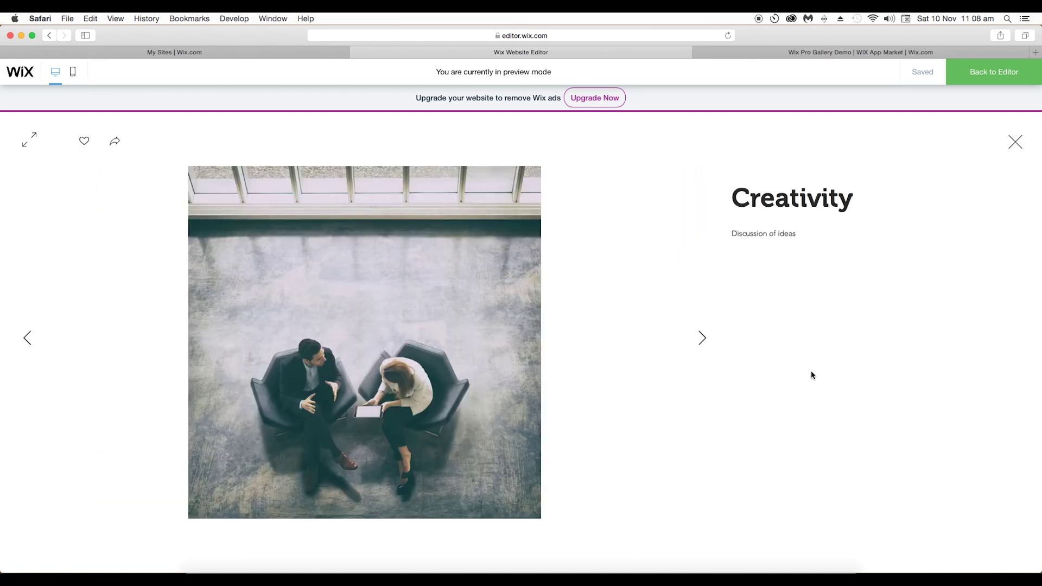
pyautogui.click(703, 339)
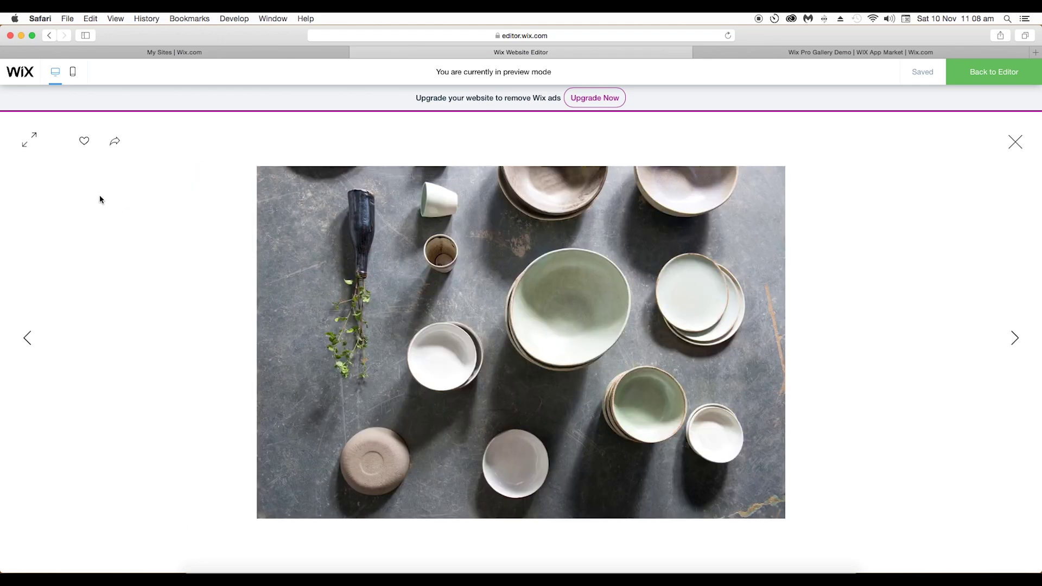
# Expand the lightbox image to fullscreen and advance through two more images.
pyautogui.click(29, 142)
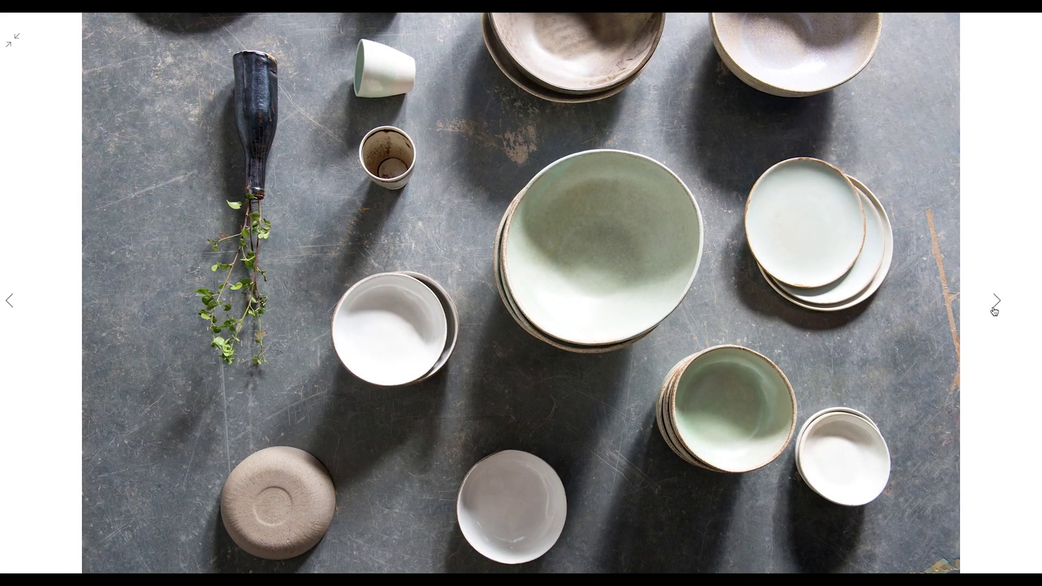
pyautogui.click(996, 309)
pyautogui.click(996, 308)
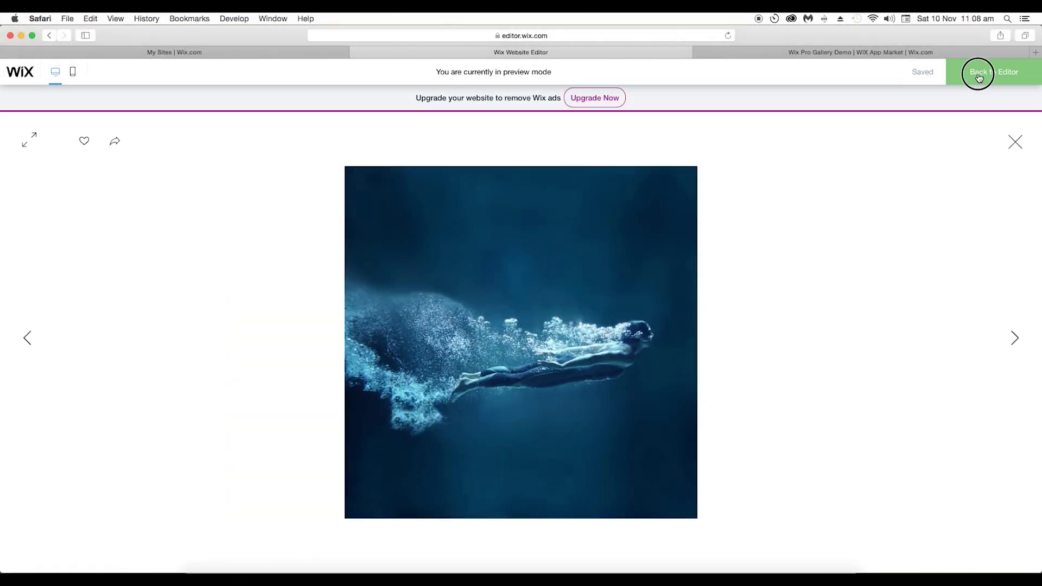
# Select the photo gallery and change its layout in Settings from Column to Collage.
pyautogui.scroll(-10, 544, 489)
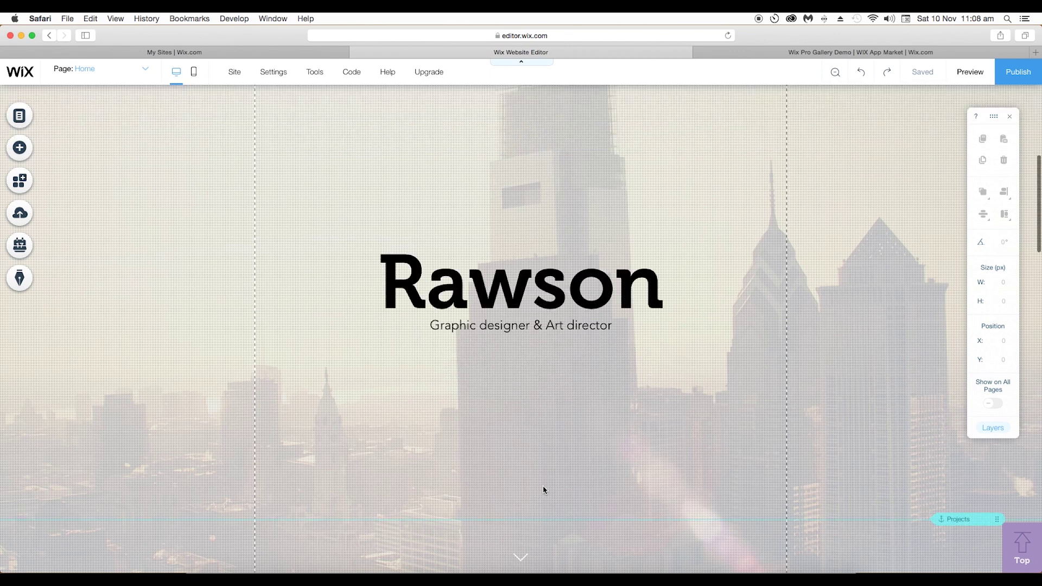
pyautogui.scroll(-3, 570, 466)
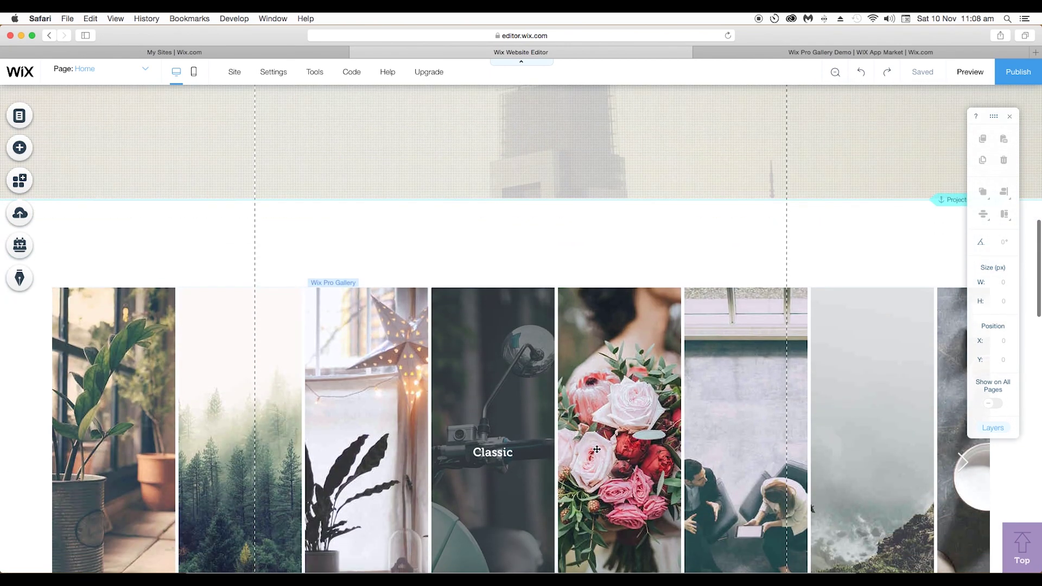
pyautogui.click(596, 445)
pyautogui.click(657, 425)
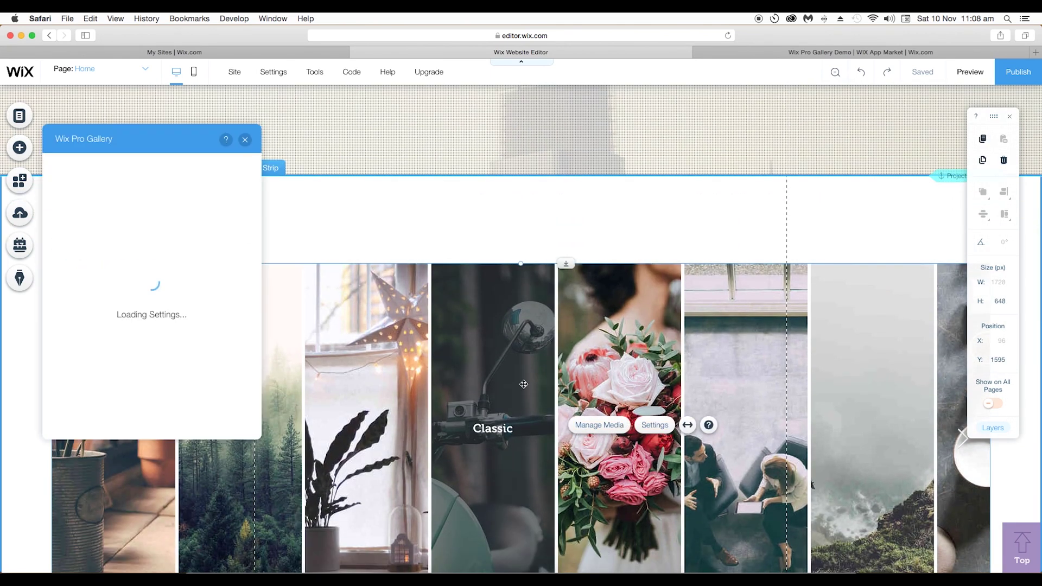
pyautogui.click(67, 187)
pyautogui.click(141, 189)
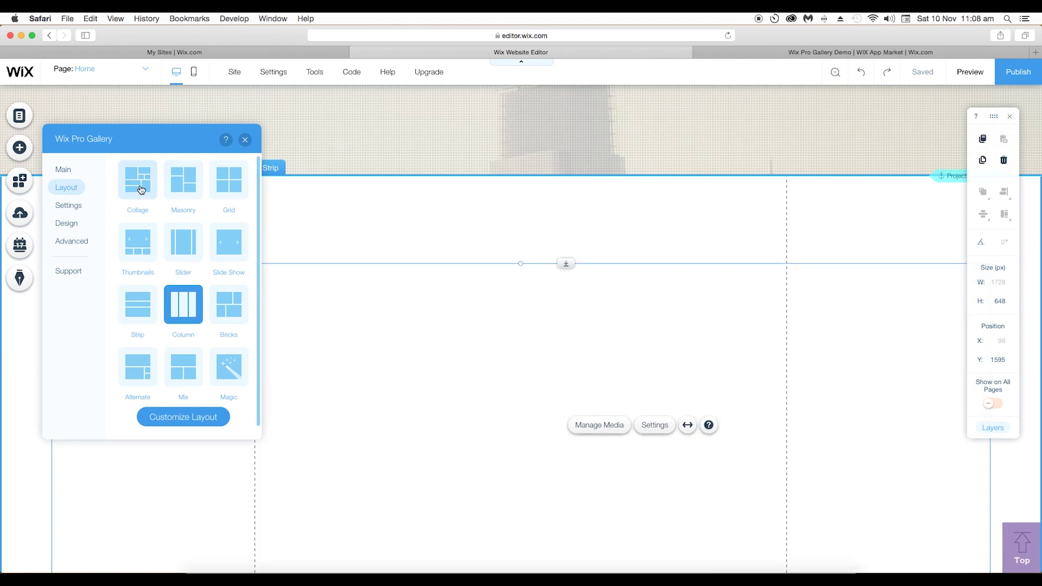
pyautogui.click(140, 189)
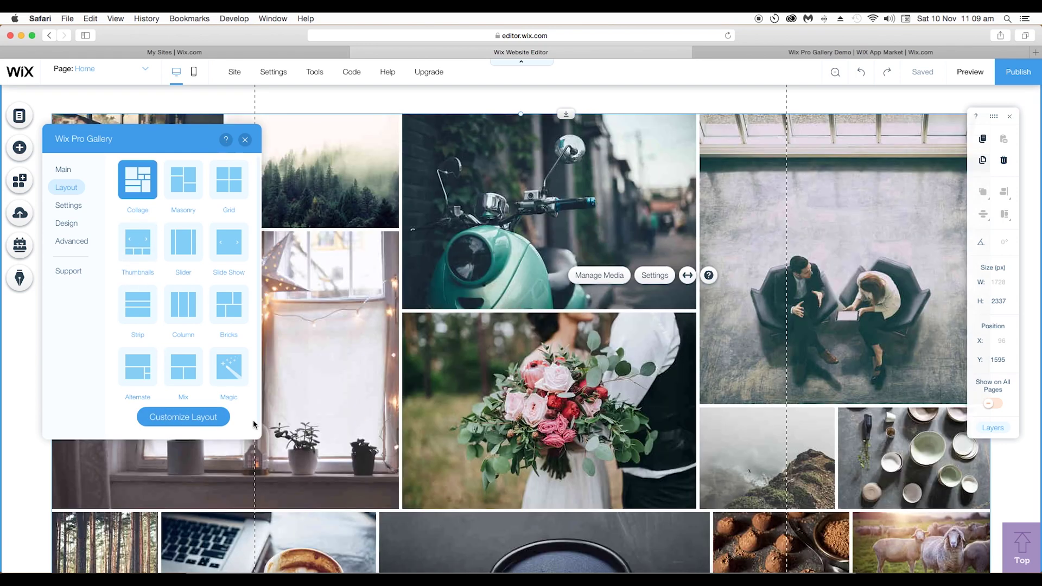
# In Customize Layout, try Horizontal scroll direction, then set it back to Vertical.
pyautogui.click(164, 420)
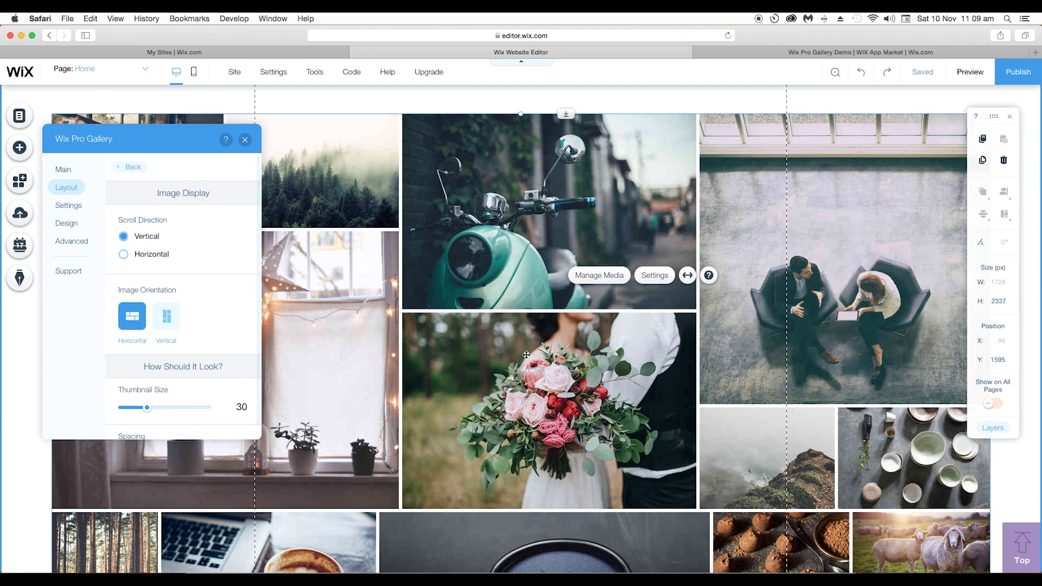
pyautogui.scroll(-5, 174, 247)
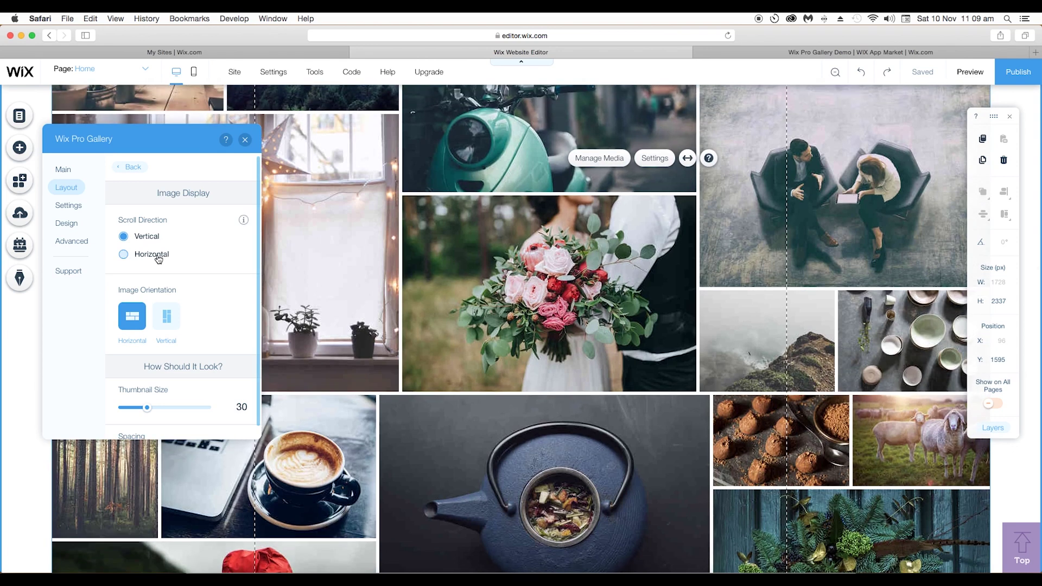
pyautogui.click(157, 255)
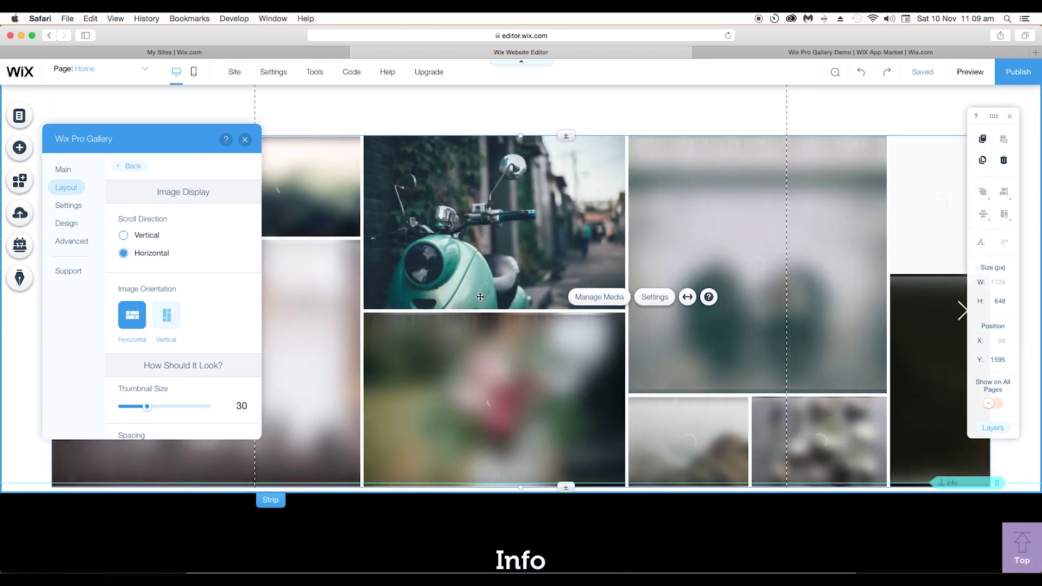
pyautogui.click(136, 236)
pyautogui.scroll(-2, 221, 279)
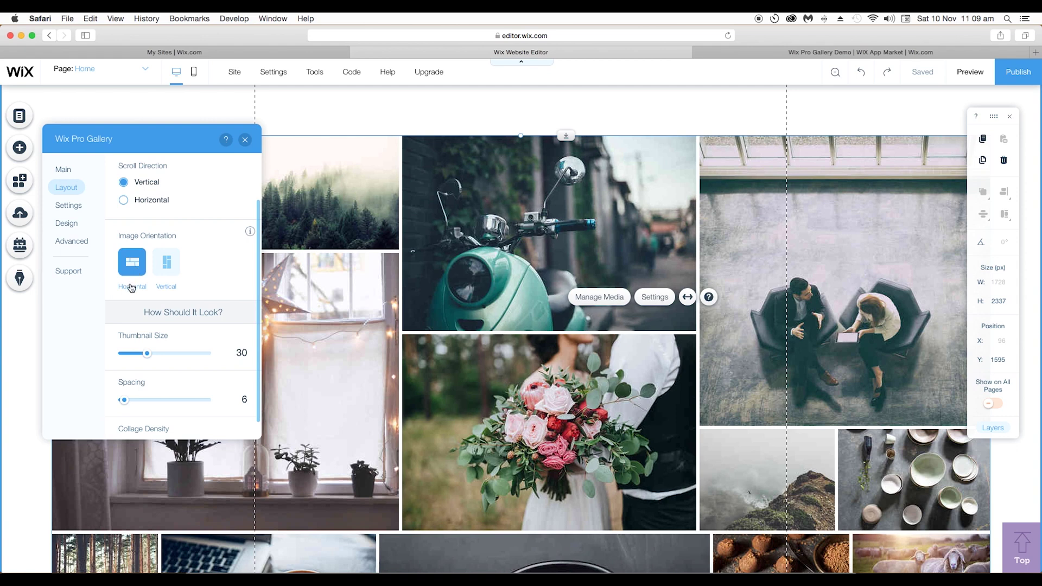
# Try vertical image orientation for the collage, then return it to horizontal.
pyautogui.click(166, 262)
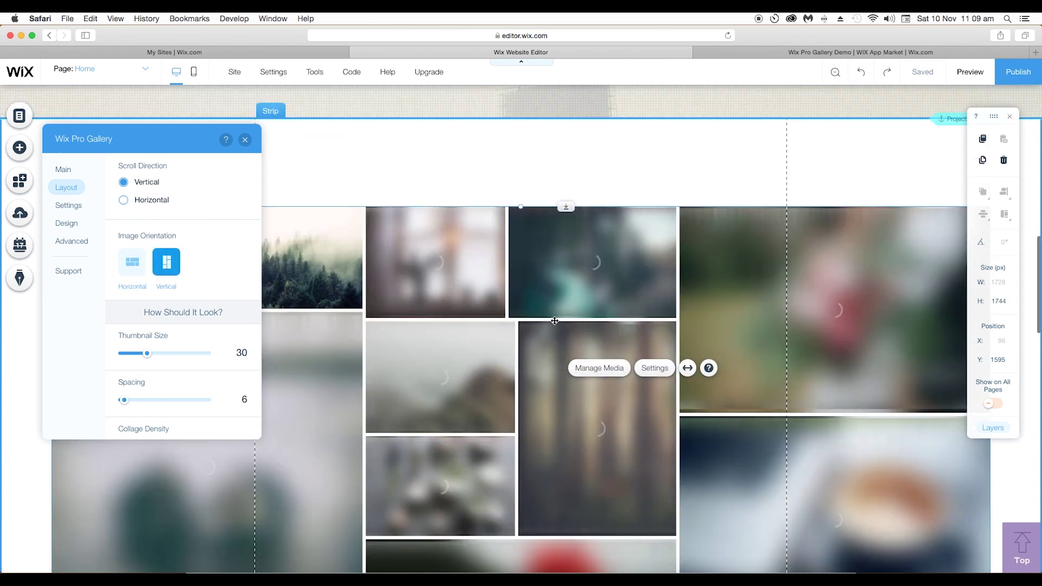
pyautogui.scroll(-5, 554, 324)
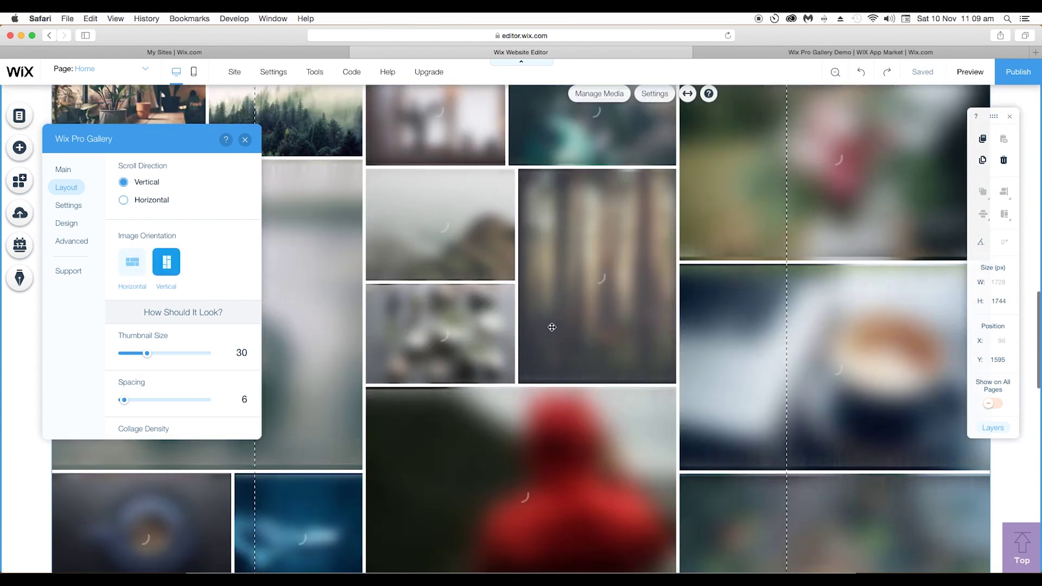
pyautogui.scroll(-3, 552, 327)
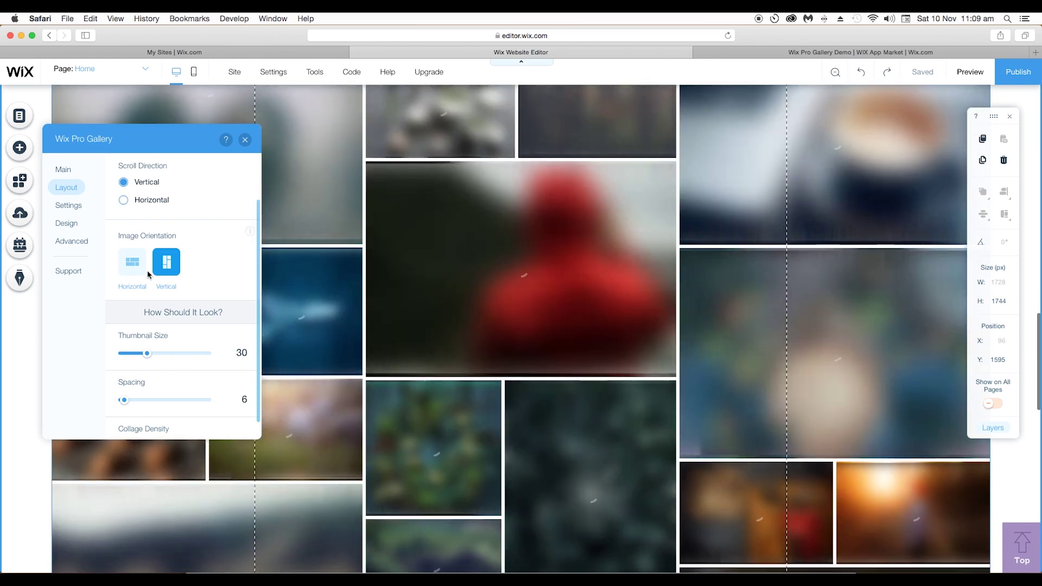
pyautogui.click(132, 262)
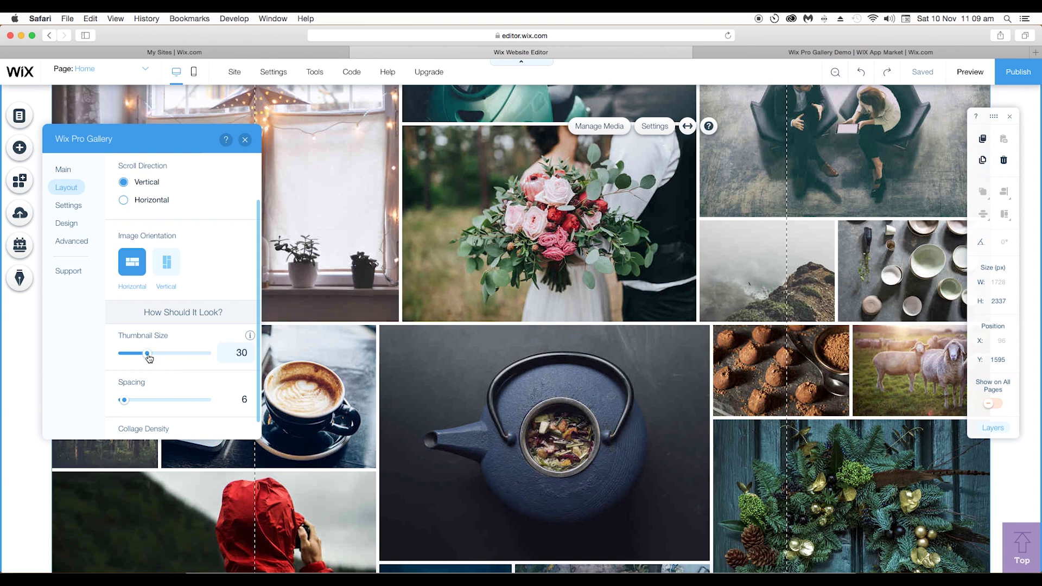
# Try Thumbnail Size at 100 and 1, then settle it at 30.
pyautogui.moveTo(150, 354); pyautogui.dragTo(231, 362)
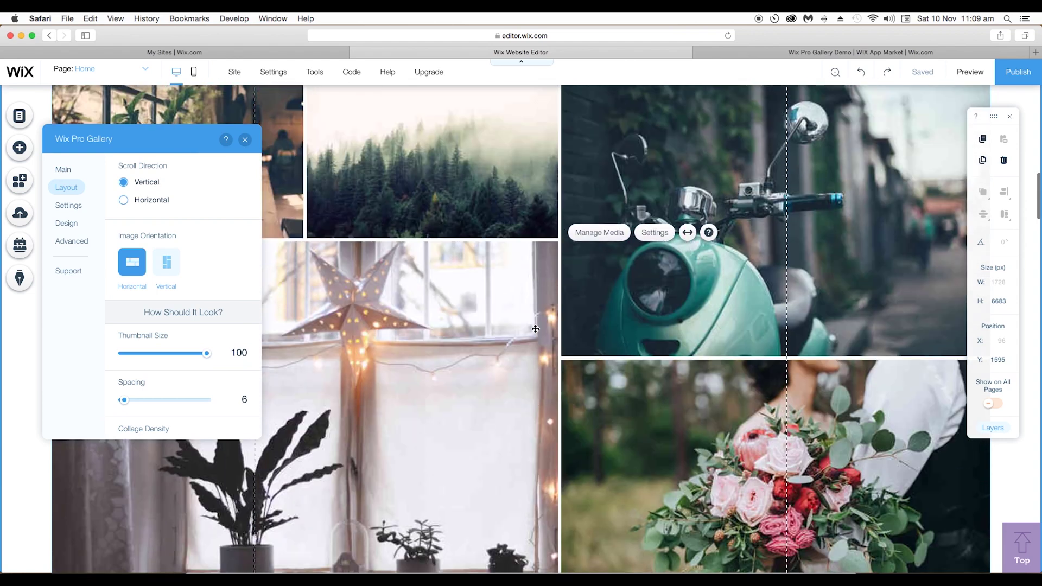
pyautogui.moveTo(207, 353); pyautogui.dragTo(87, 356)
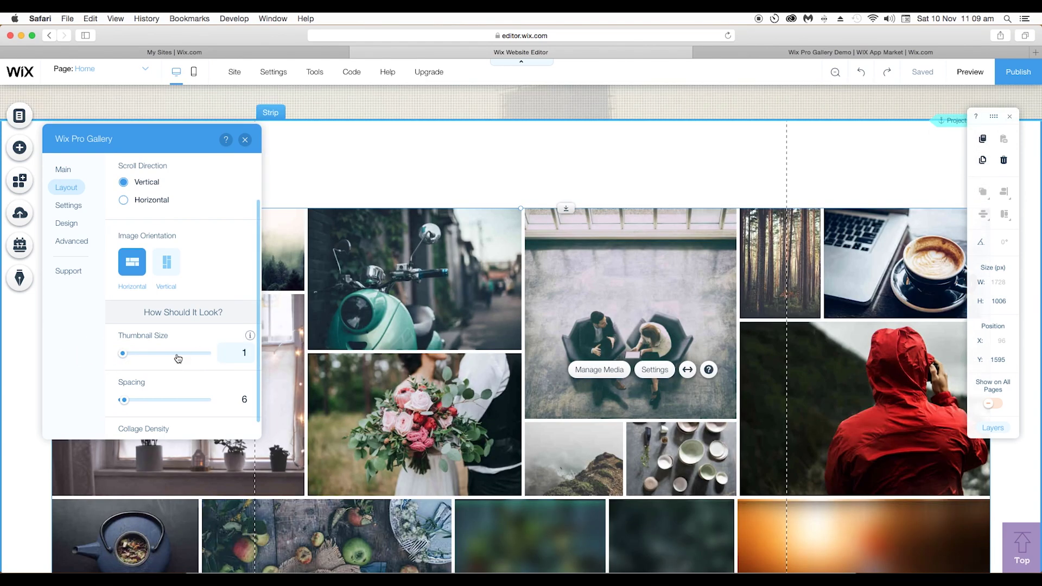
pyautogui.moveTo(140, 360); pyautogui.dragTo(147, 355)
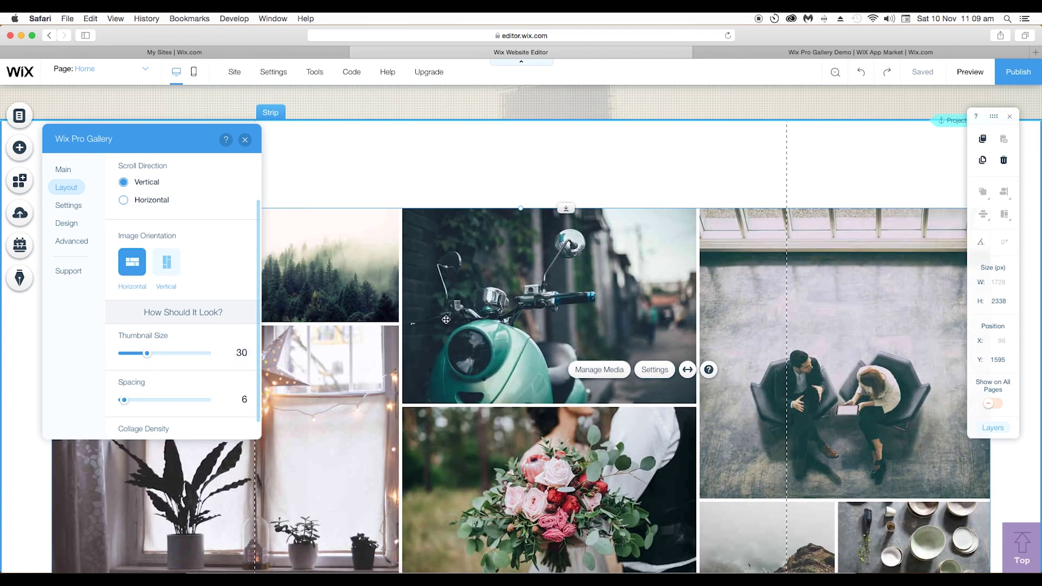
# Try wide and zero image spacing, then return the Spacing slider to 6.
pyautogui.scroll(-5, 659, 376)
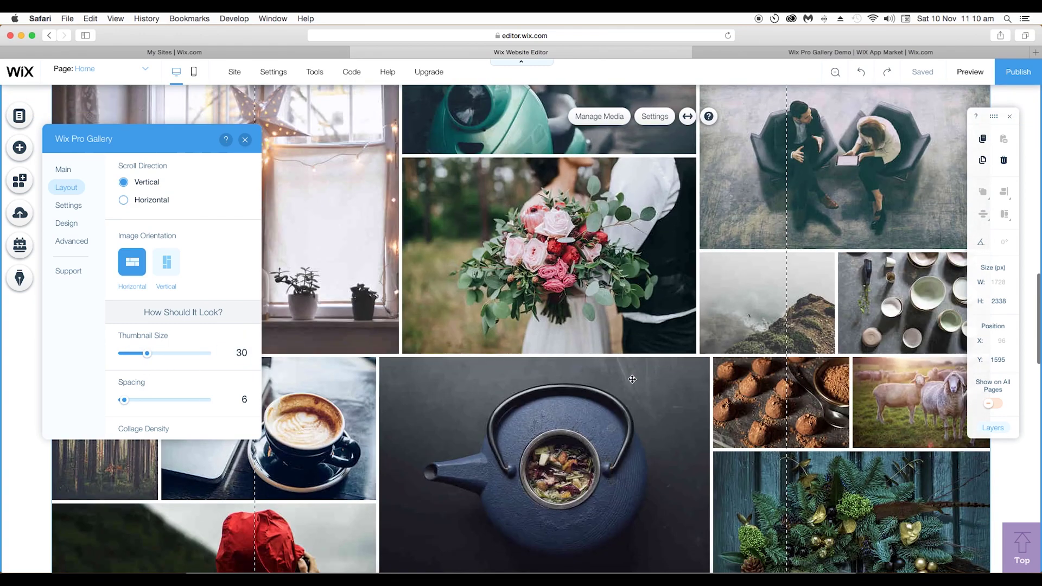
pyautogui.scroll(-2, 137, 372)
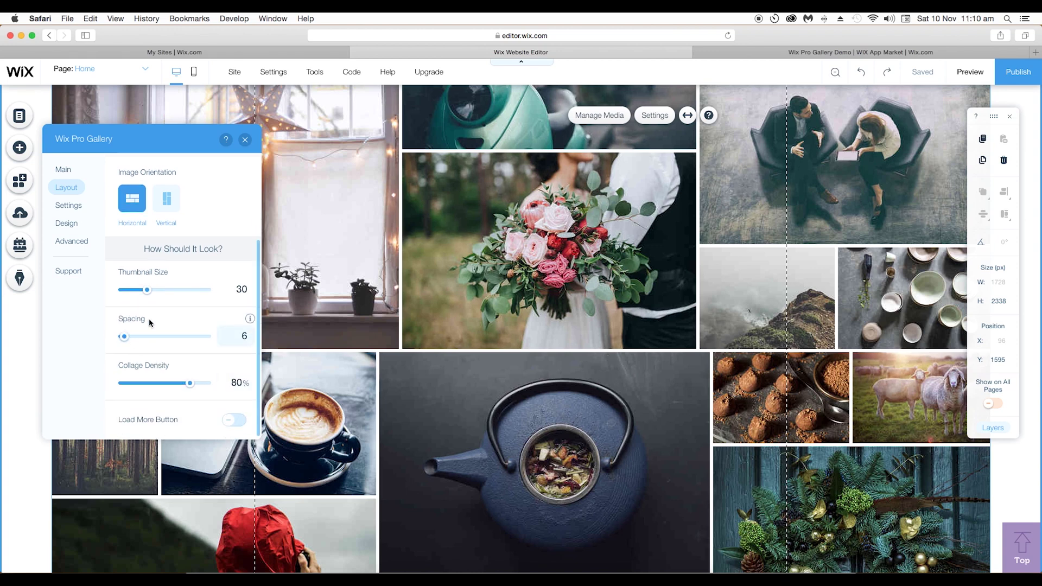
pyautogui.moveTo(124, 336); pyautogui.dragTo(156, 339)
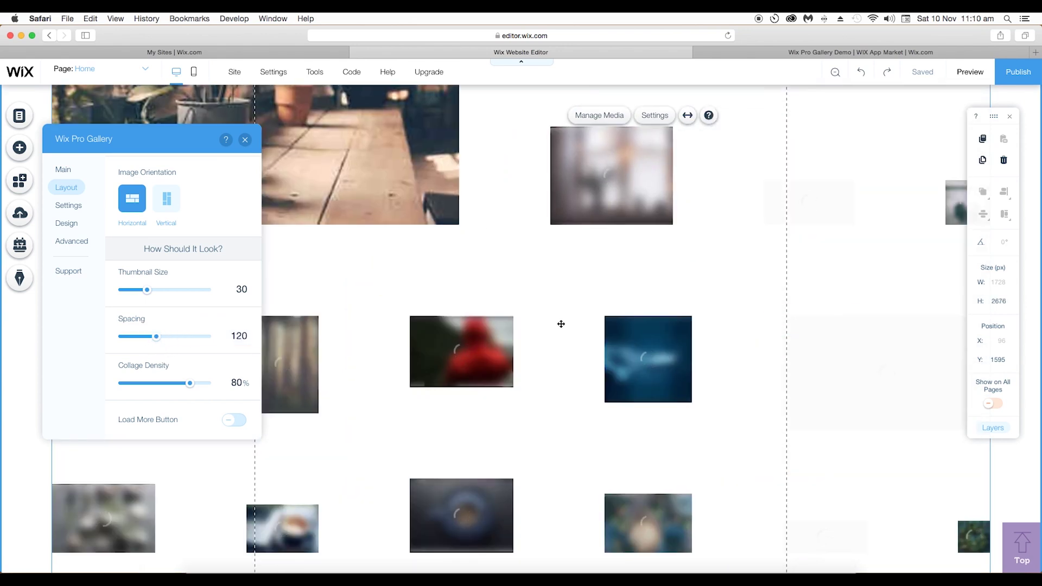
pyautogui.moveTo(156, 337); pyautogui.dragTo(105, 333)
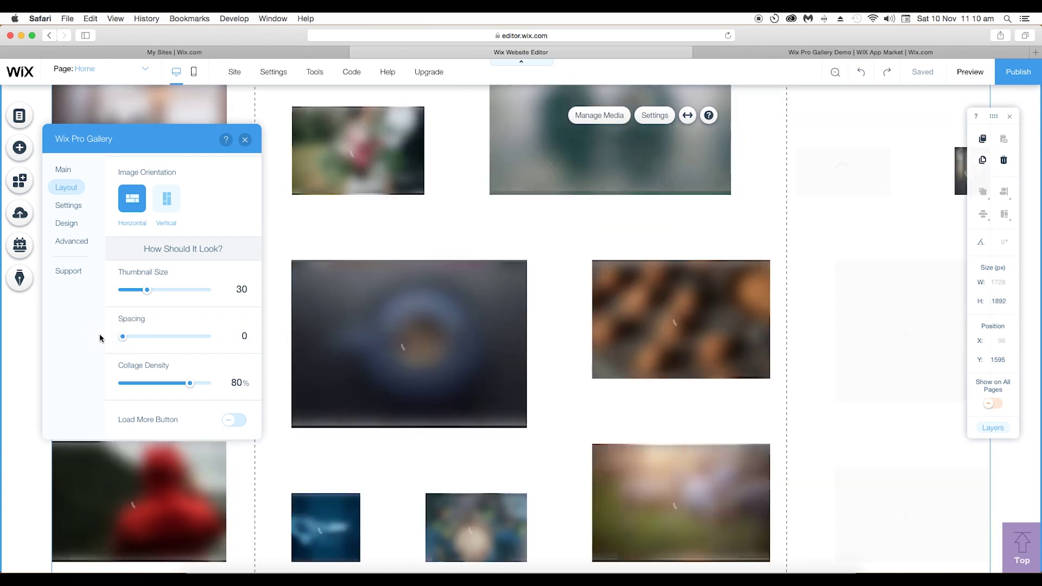
pyautogui.scroll(4, 690, 324)
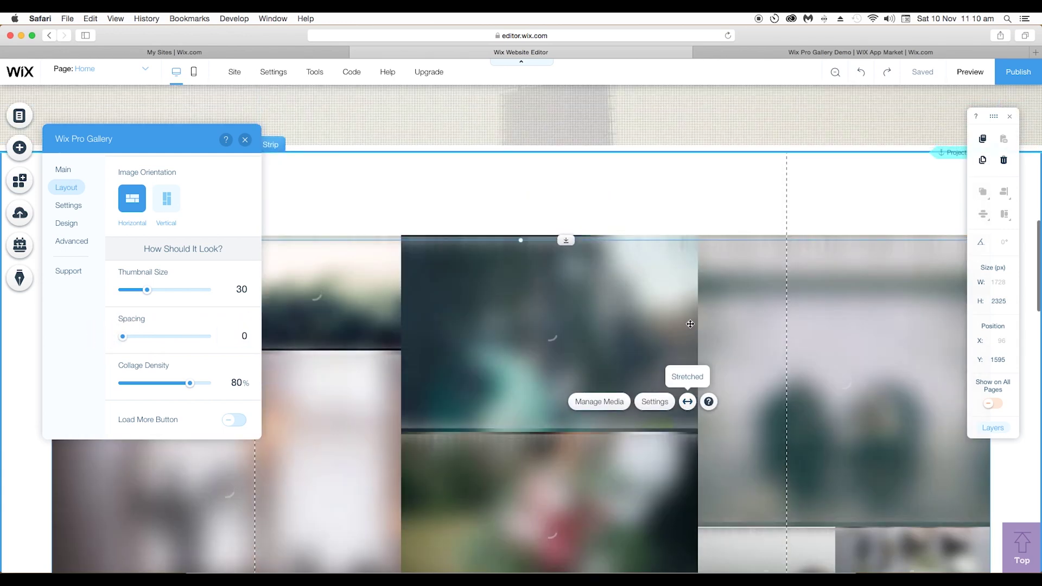
pyautogui.scroll(-2, 530, 350)
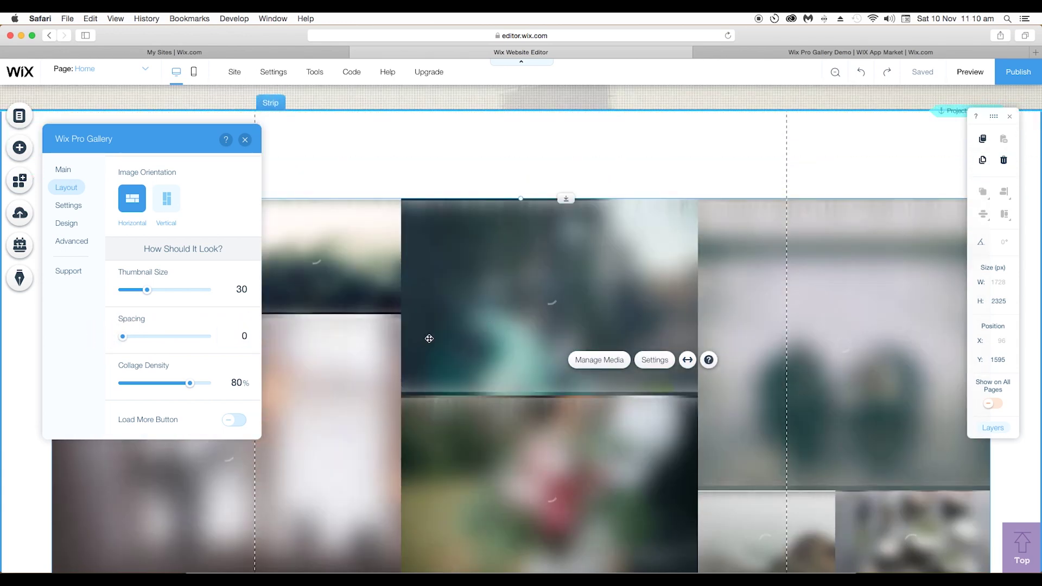
pyautogui.scroll(-2, 376, 287)
pyautogui.moveTo(123, 337); pyautogui.dragTo(124, 337)
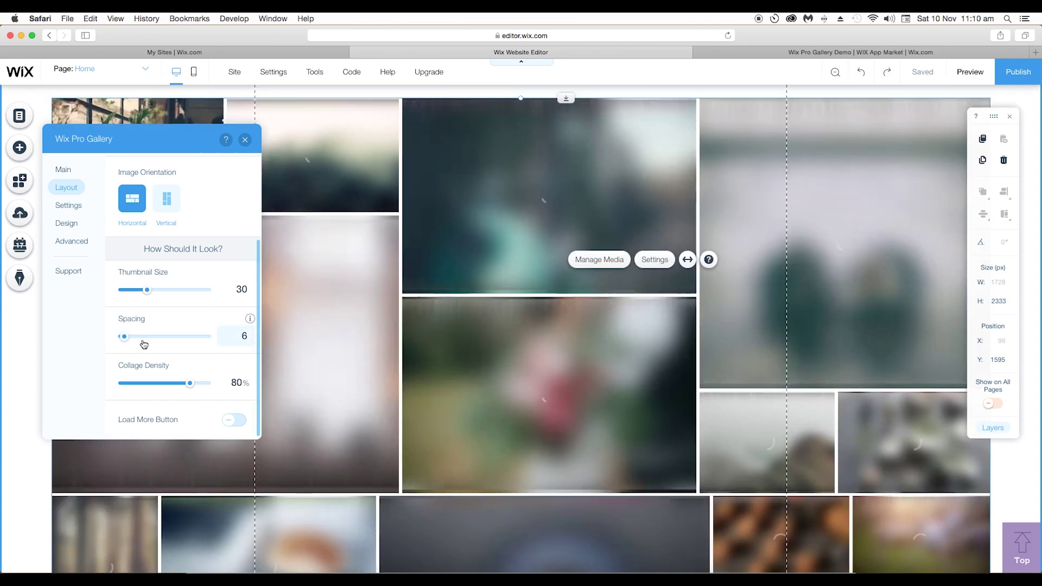
# Try Collage Density at 100% and 1%, then settle it at 80%.
pyautogui.scroll(-4, 448, 374)
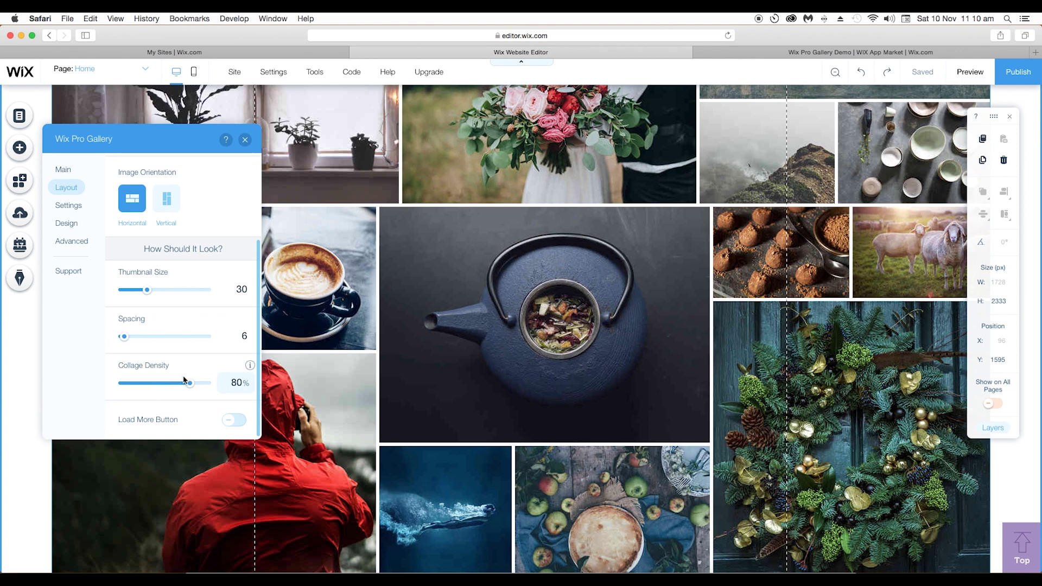
pyautogui.moveTo(189, 387); pyautogui.dragTo(216, 386)
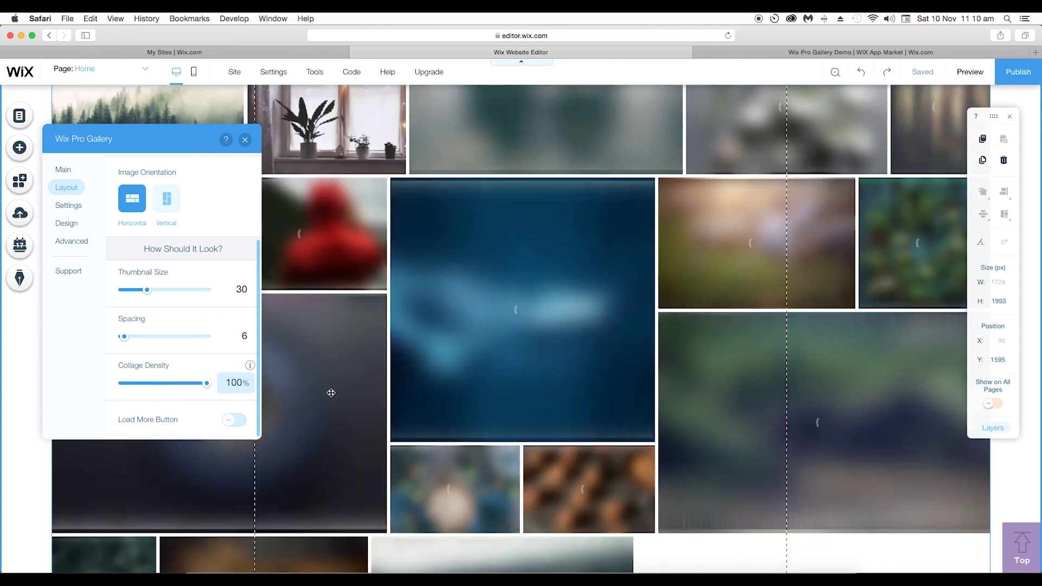
pyautogui.scroll(5, 572, 403)
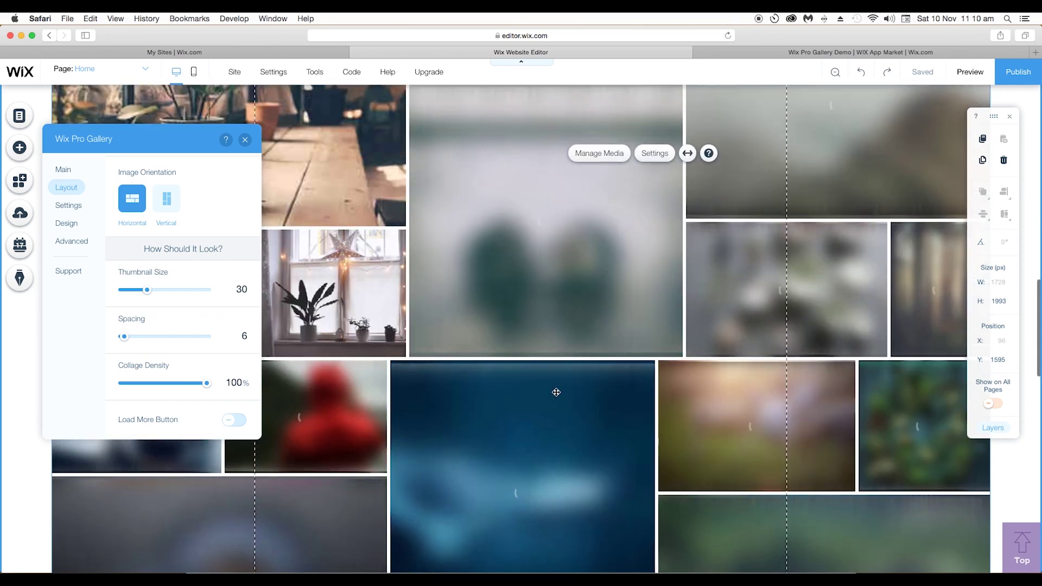
pyautogui.scroll(1, 557, 392)
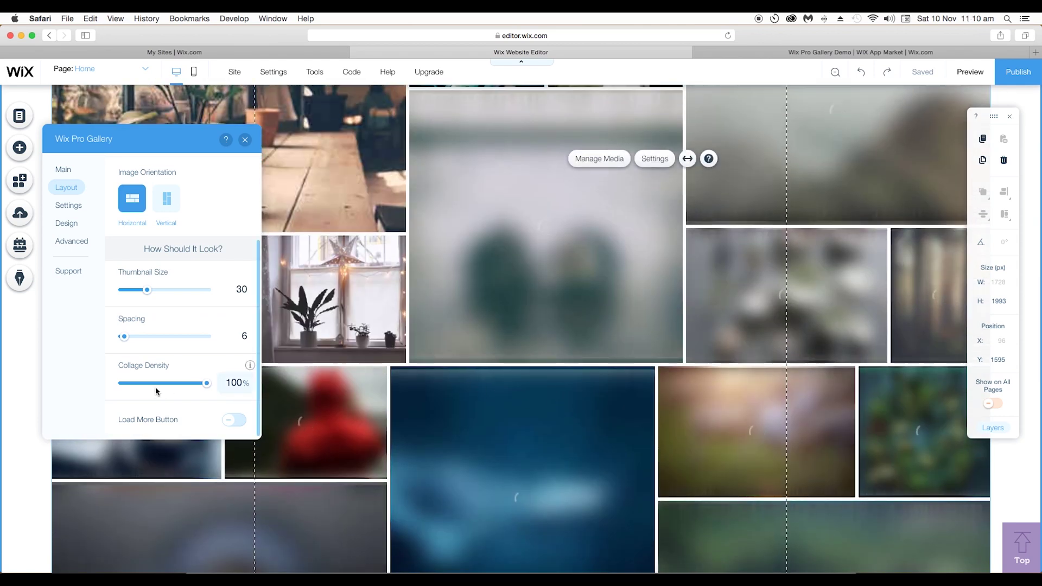
pyautogui.moveTo(206, 383); pyautogui.dragTo(108, 386)
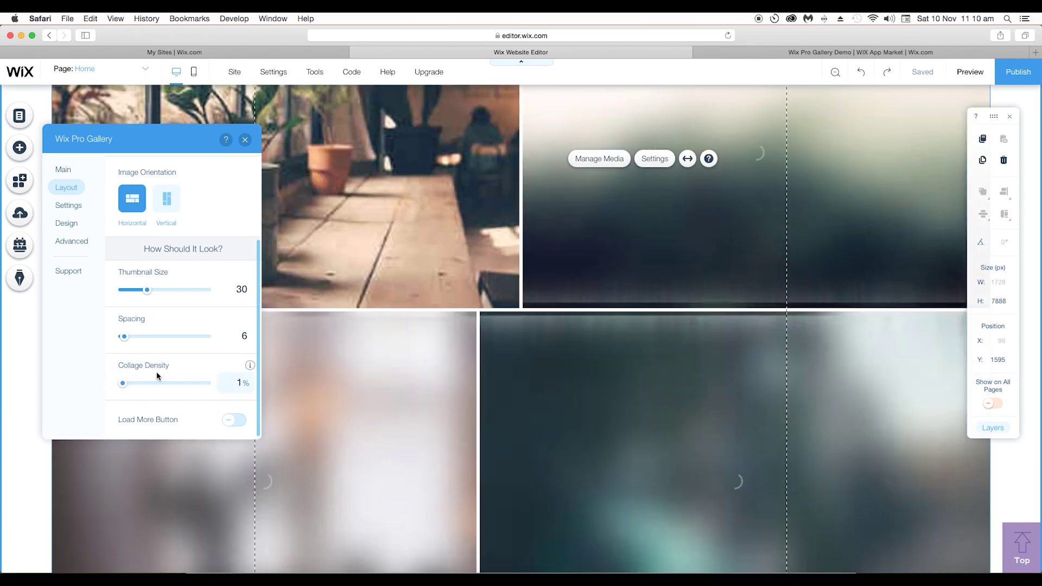
pyautogui.scroll(5, 538, 360)
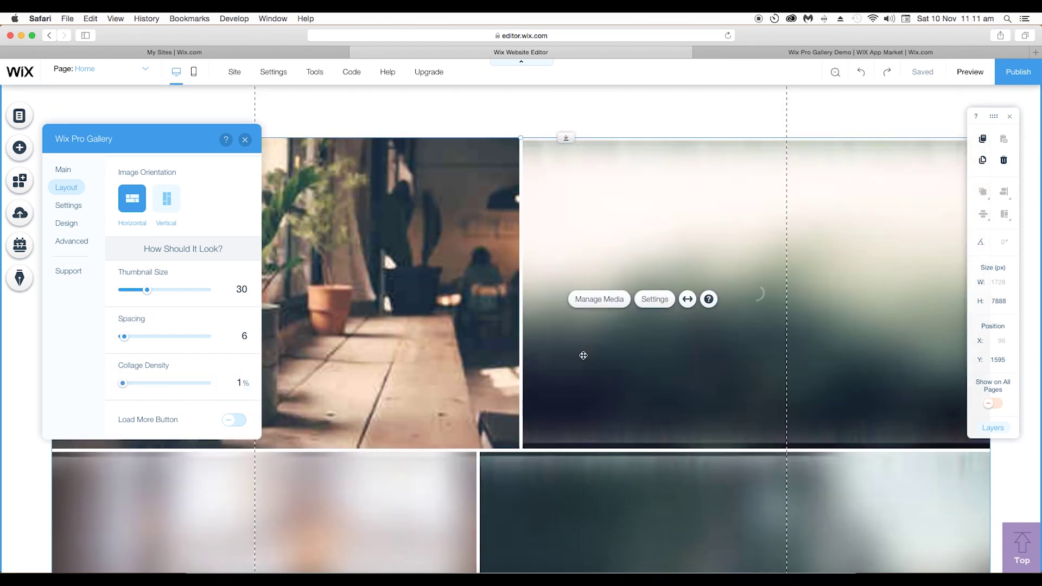
pyautogui.click(193, 384)
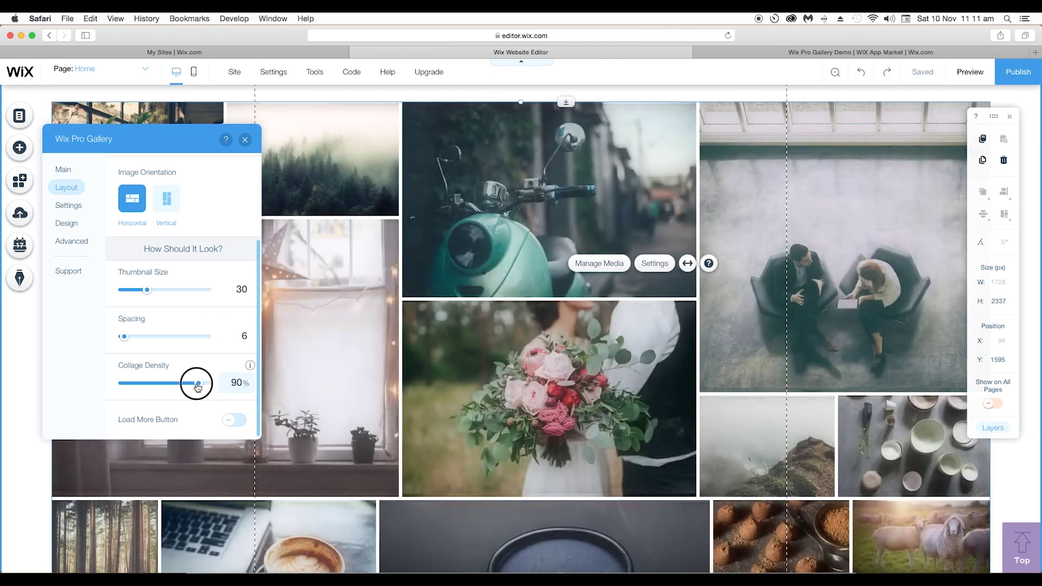
pyautogui.moveTo(198, 386); pyautogui.dragTo(193, 387)
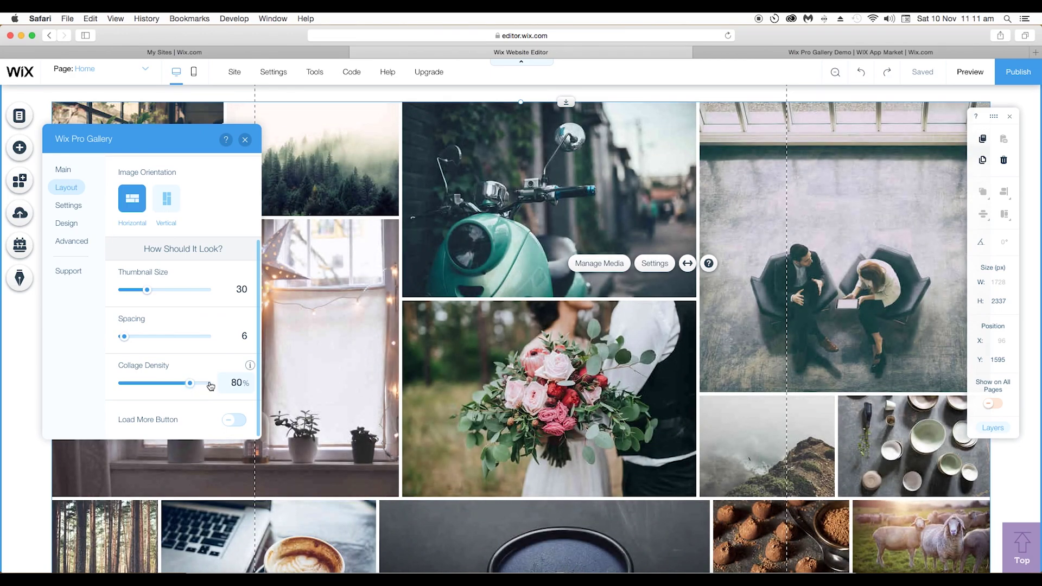
# Switch on the Load More Button beneath the gallery.
pyautogui.scroll(-7, 522, 308)
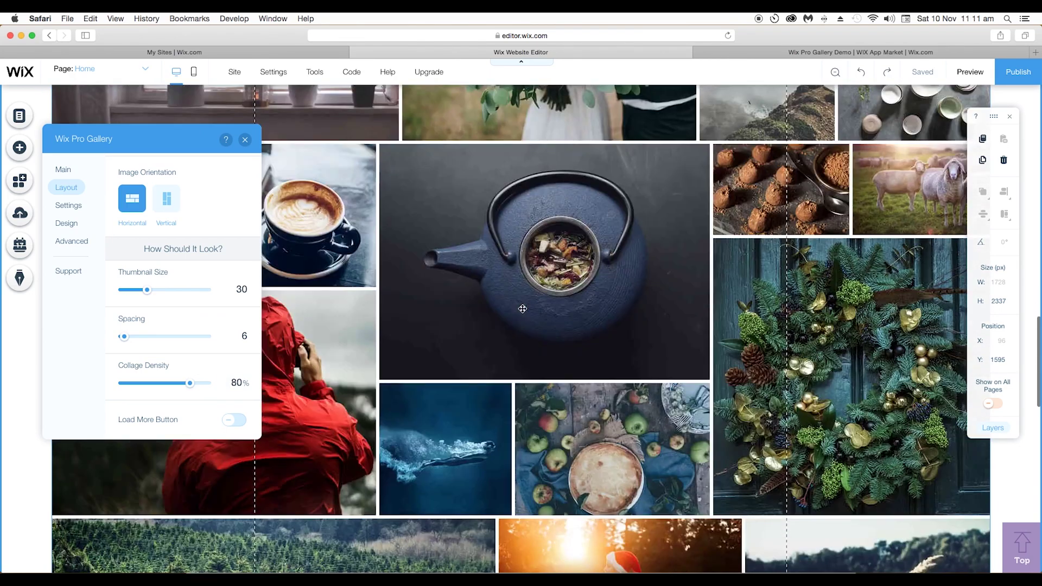
pyautogui.scroll(-1, 522, 308)
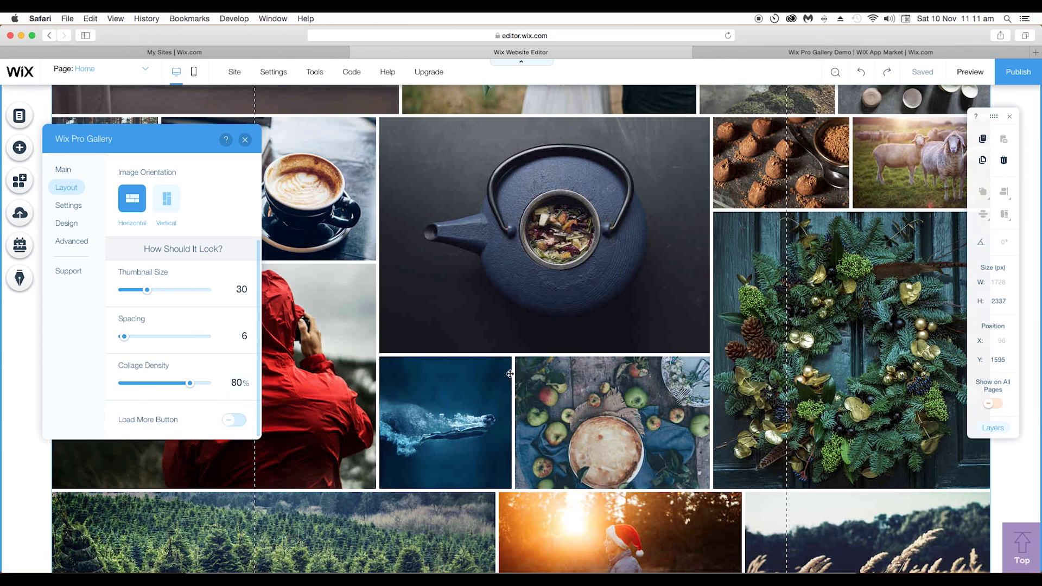
pyautogui.scroll(-1, 228, 423)
pyautogui.click(239, 421)
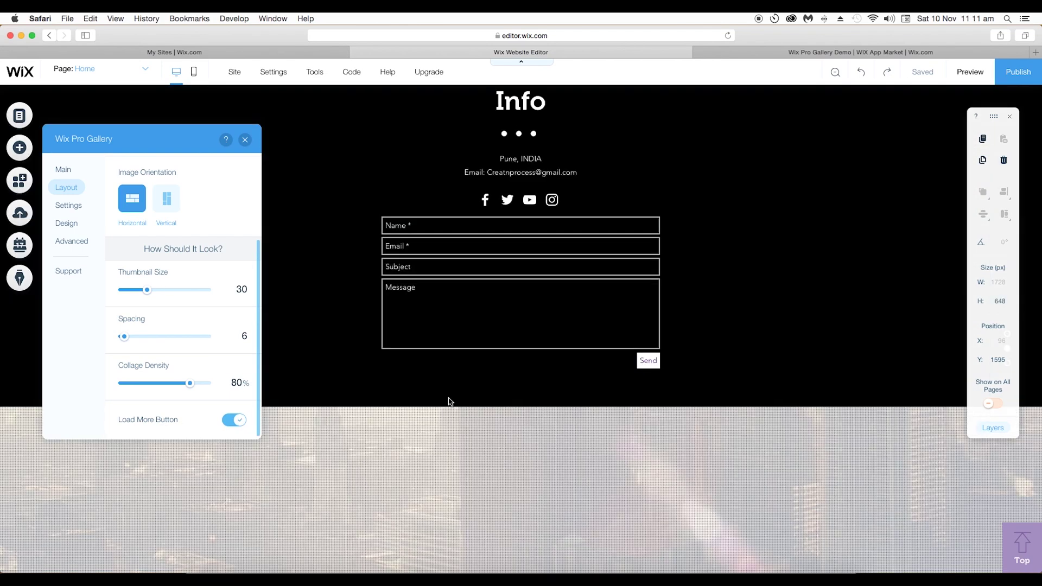
# Preview the site, reveal the remaining gallery images with Load More, then return to editing.
pyautogui.scroll(5, 505, 365)
pyautogui.scroll(5, 516, 346)
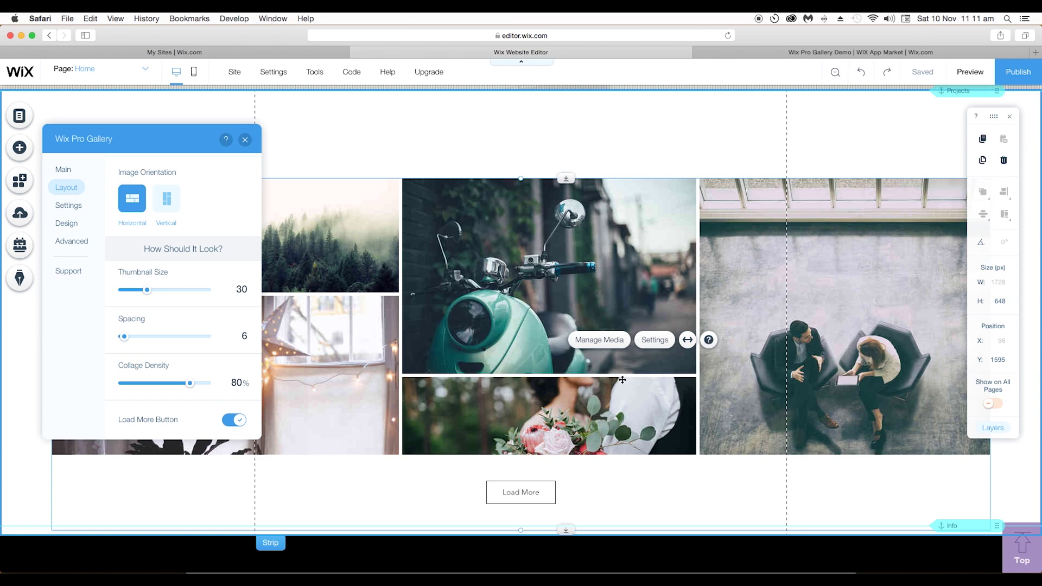
pyautogui.click(970, 72)
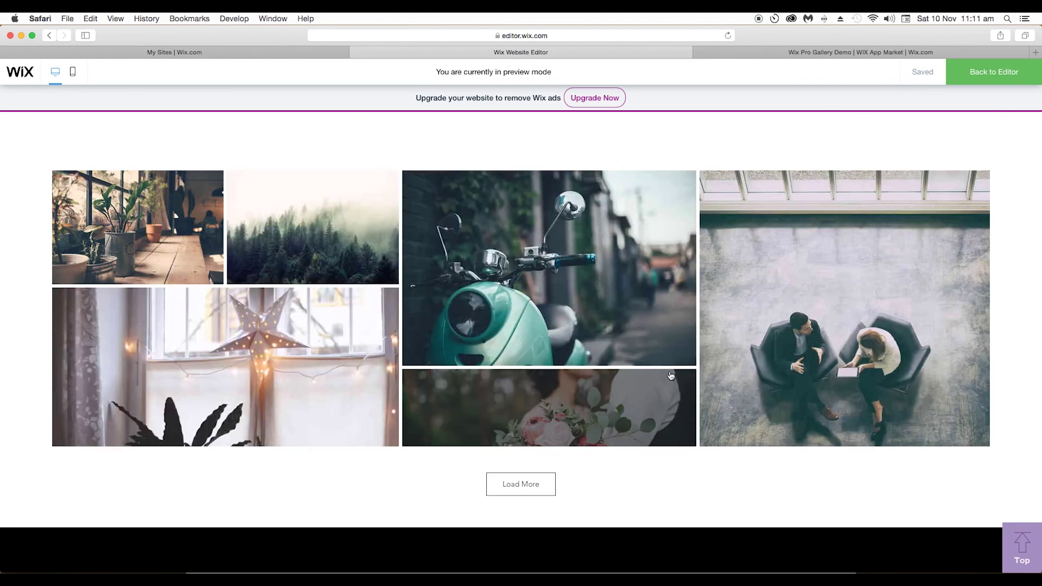
pyautogui.click(526, 490)
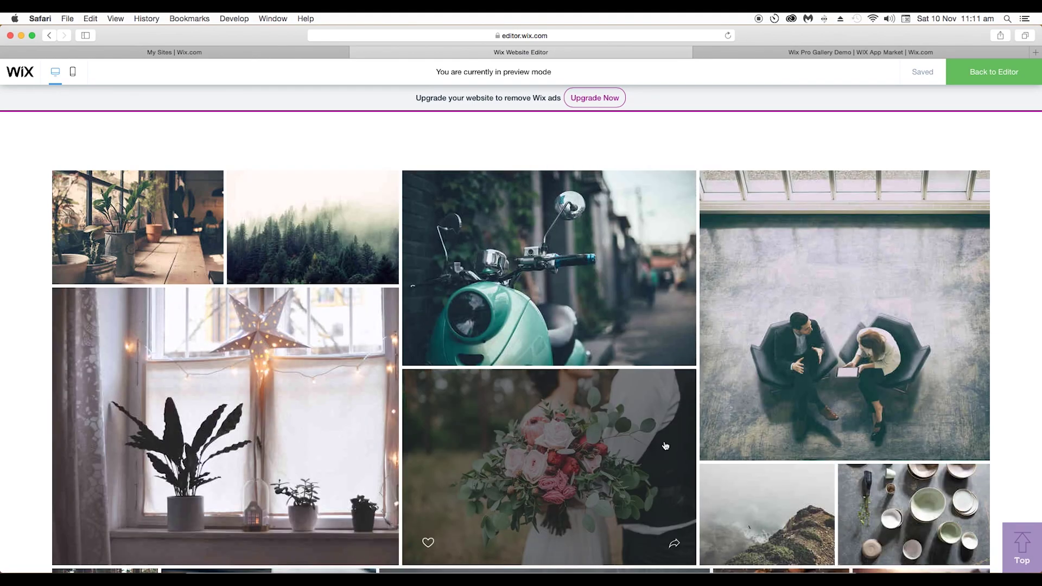
pyautogui.scroll(-20, 1003, 354)
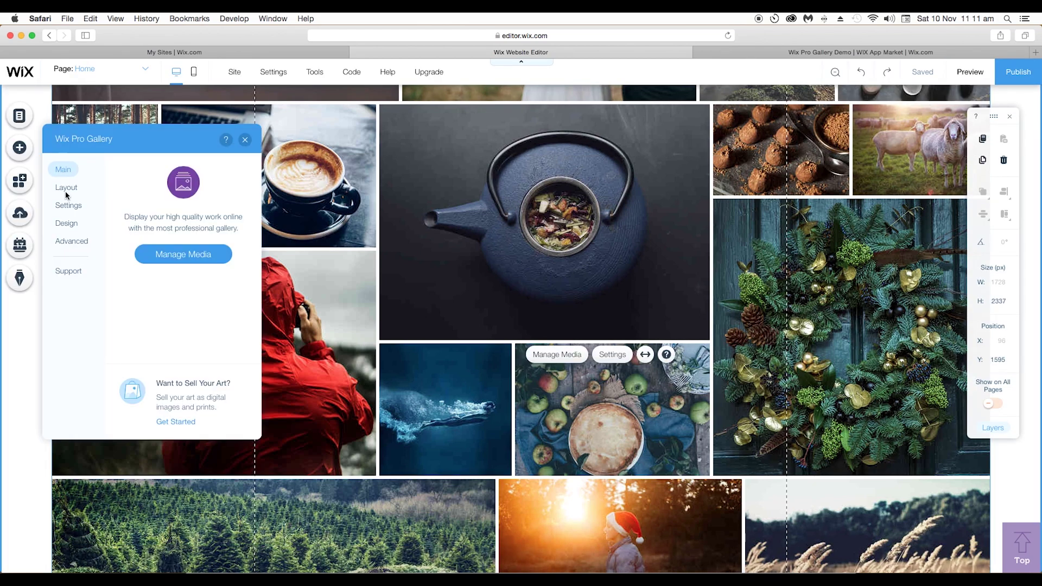
pyautogui.click(73, 191)
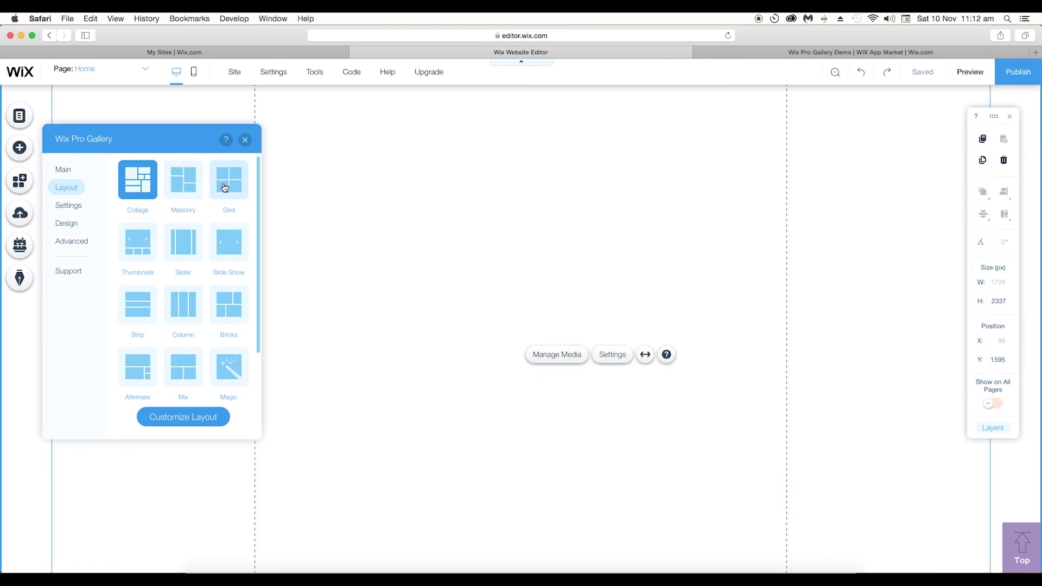
# Set the gallery to Grid, try titles Underneath, then restore Title & Description Position to On Hover.
pyautogui.click(225, 188)
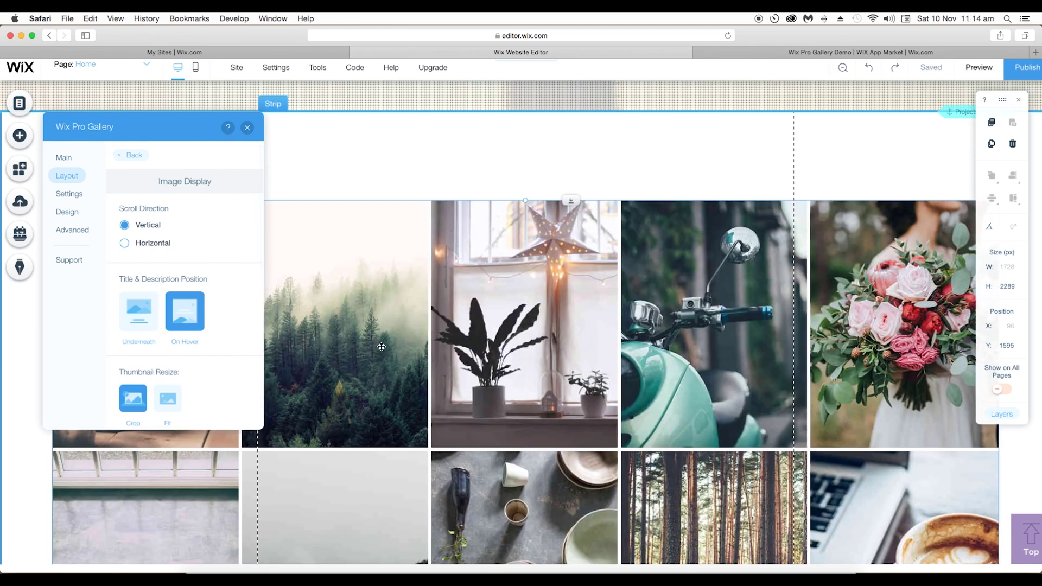
pyautogui.click(131, 325)
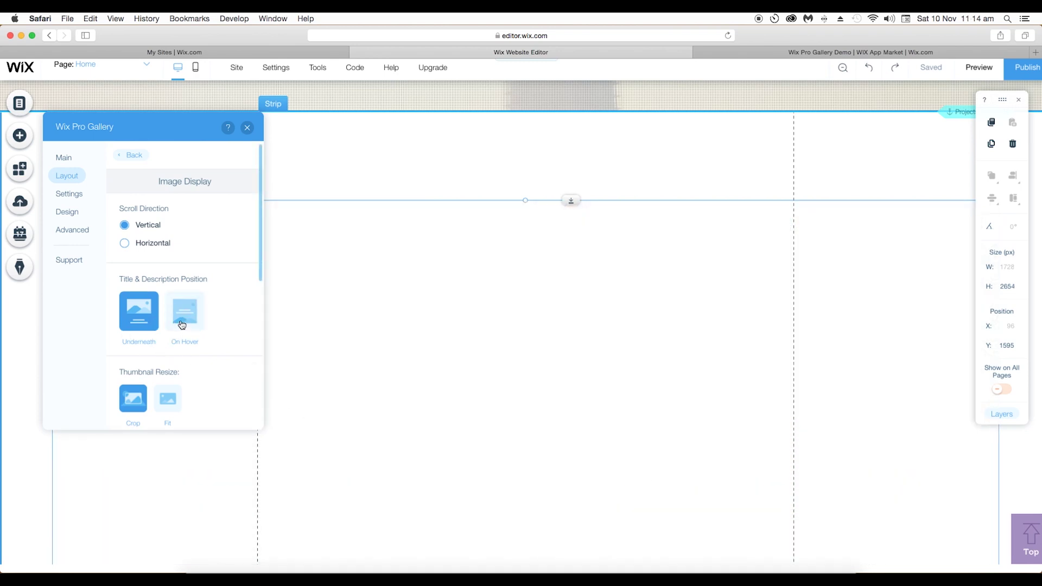
pyautogui.click(182, 324)
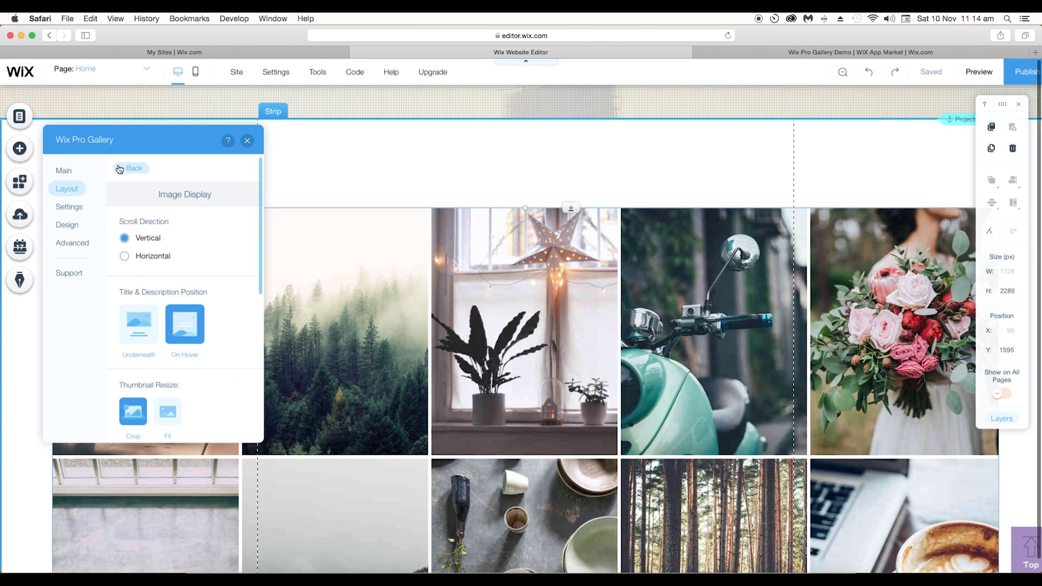
pyautogui.click(120, 170)
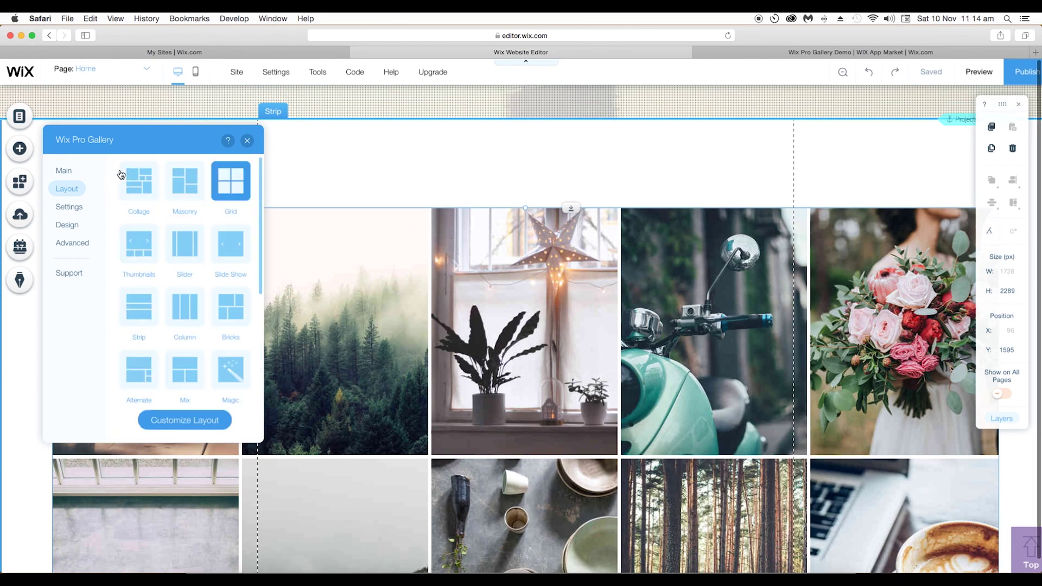
# Try the Thumbnails, Slider and Strip gallery layouts in turn.
pyautogui.click(143, 255)
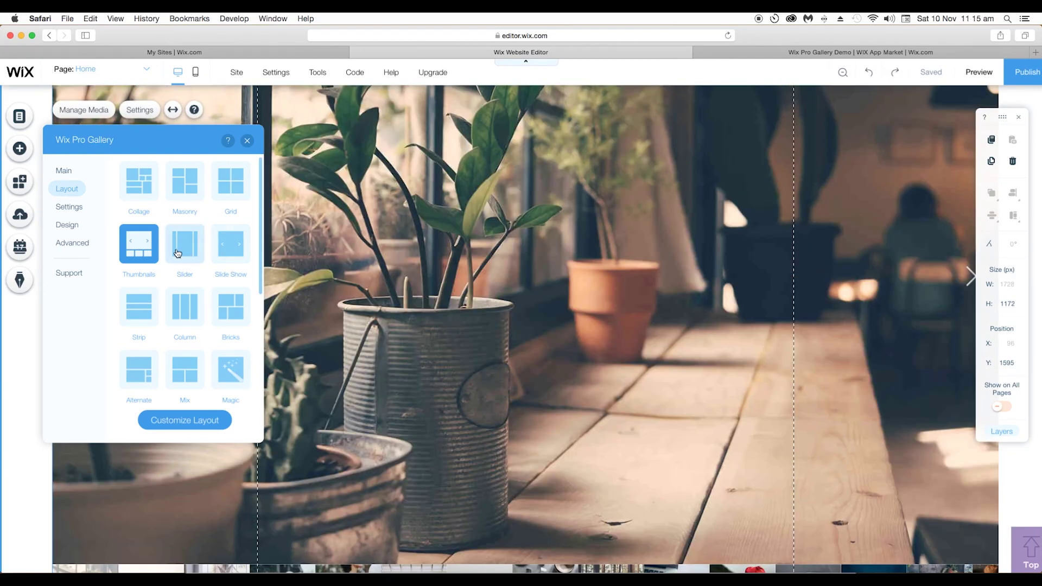
pyautogui.click(183, 253)
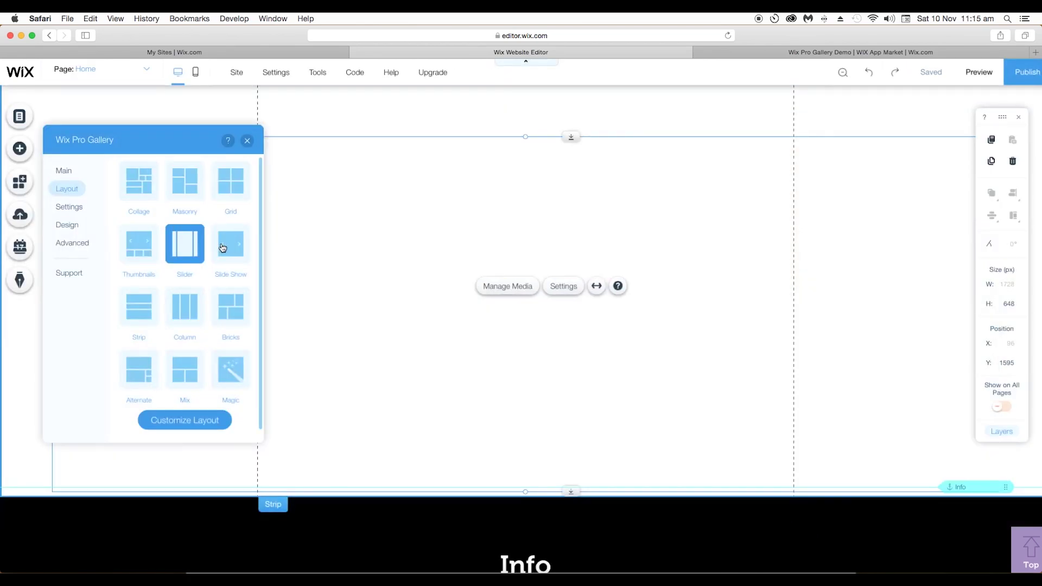
pyautogui.scroll(-1, 228, 261)
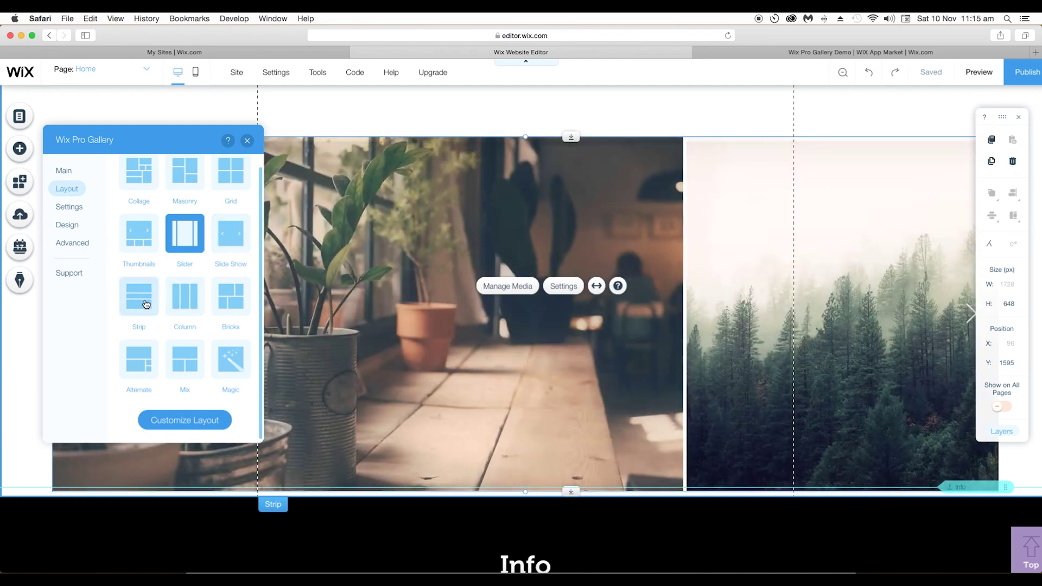
pyautogui.click(144, 303)
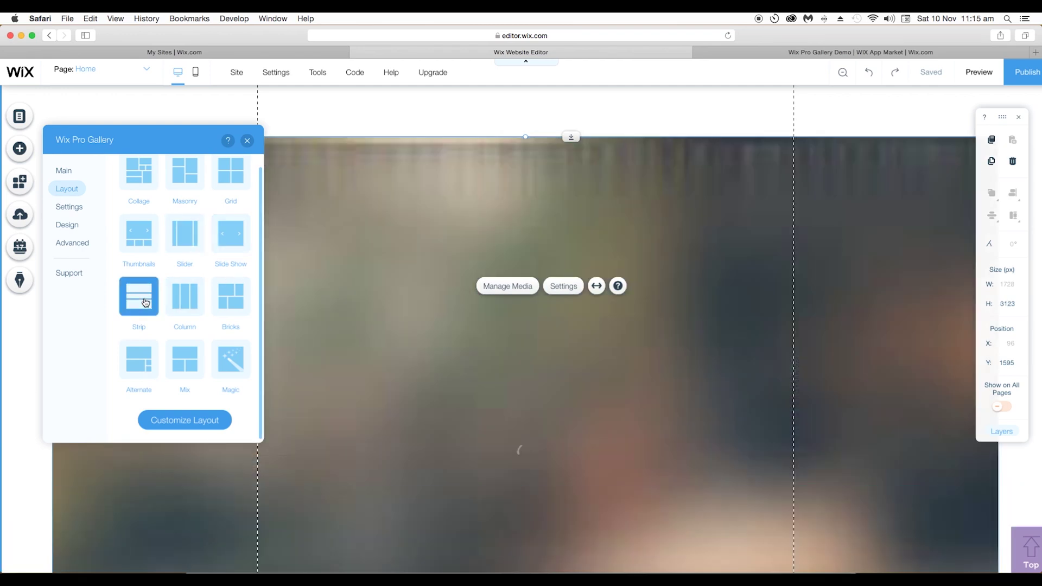
# Set the gallery to Column and change the column spacing to 14.
pyautogui.scroll(-6, 496, 349)
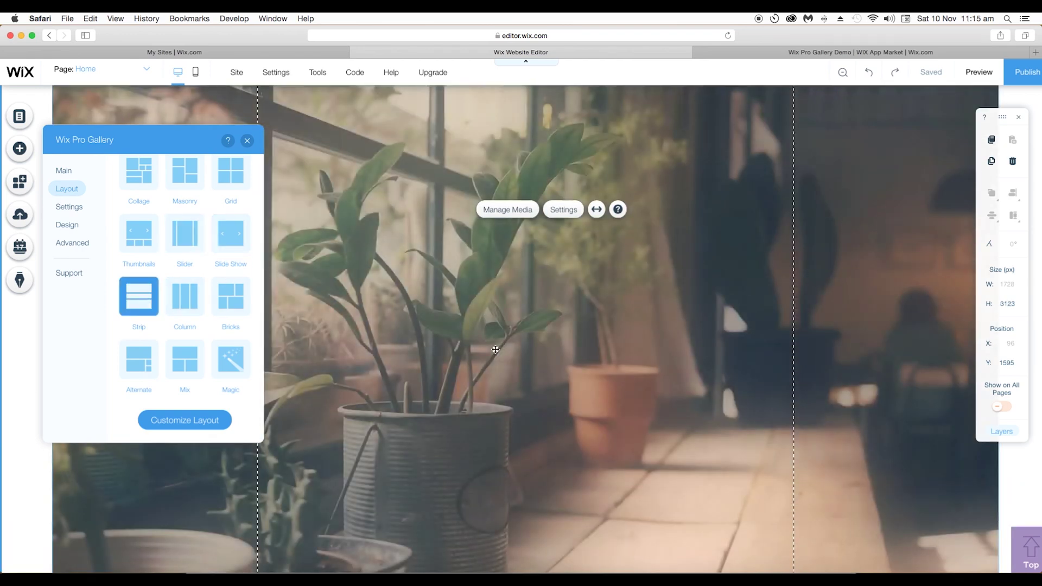
pyautogui.scroll(-10, 495, 349)
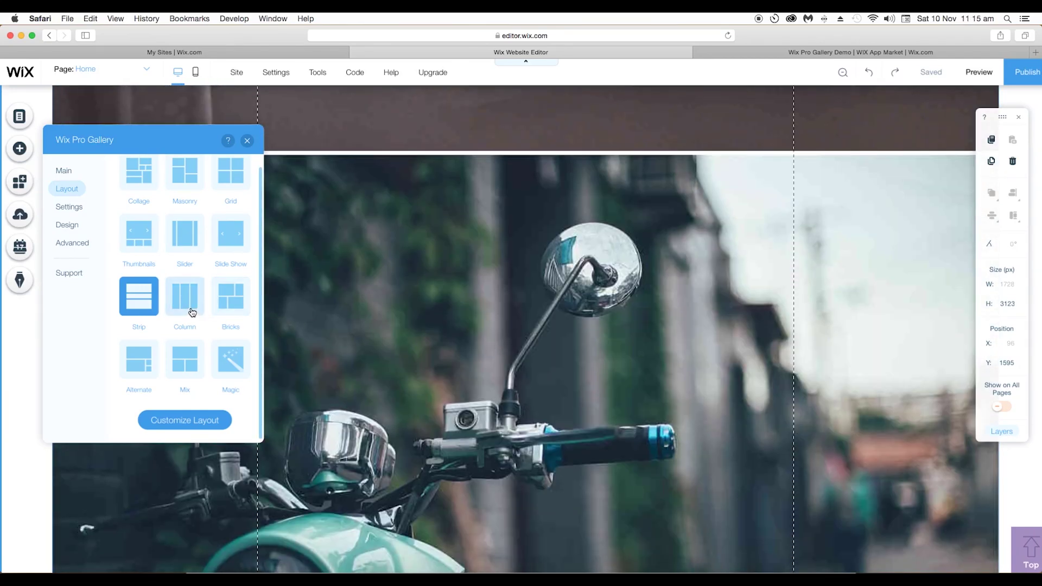
pyautogui.click(192, 312)
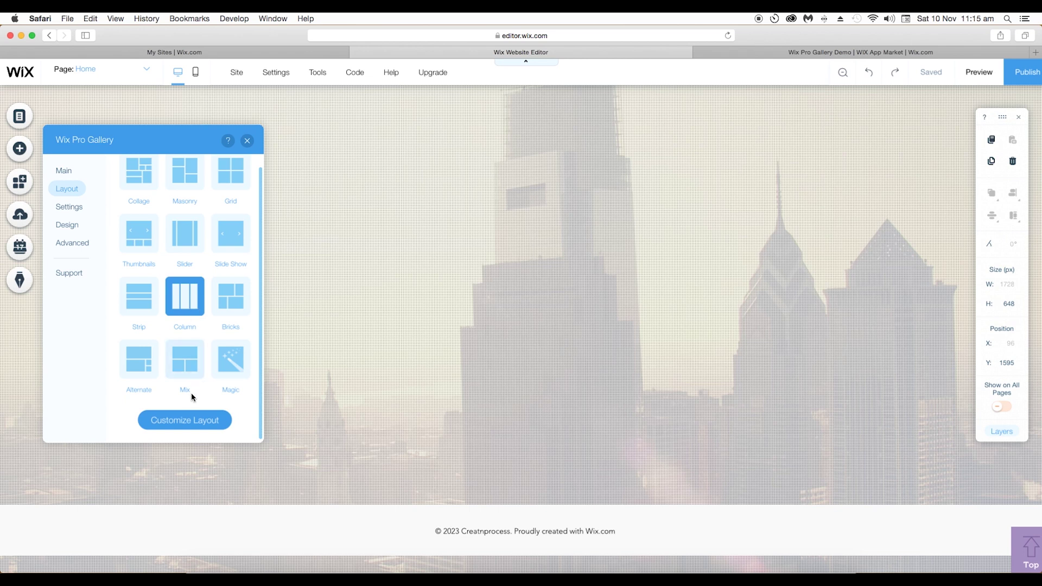
pyautogui.click(188, 425)
pyautogui.moveTo(165, 354); pyautogui.dragTo(125, 353)
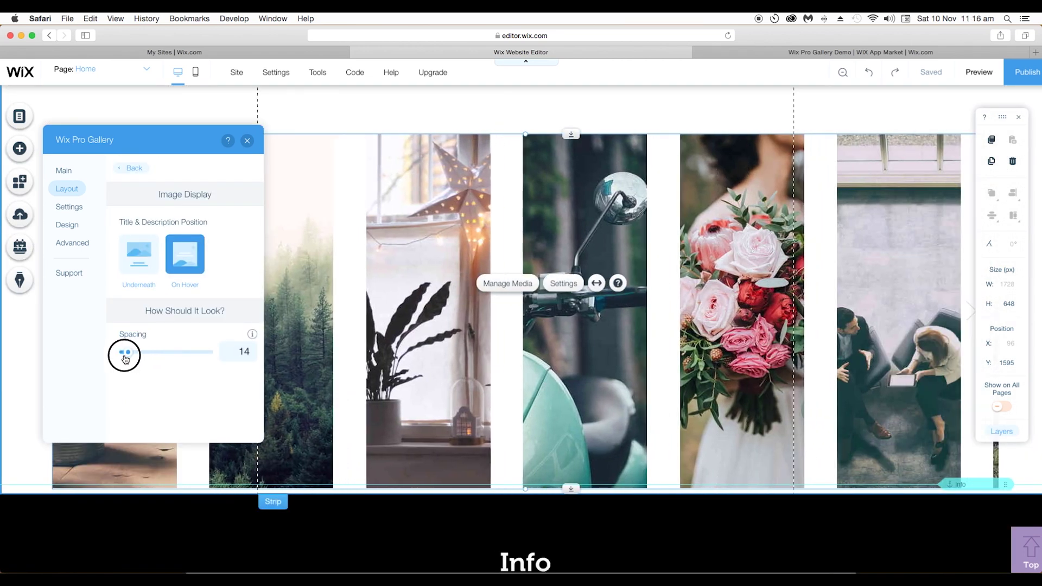
# Narrow the column spacing, then try the Bricks and Alternate layouts.
pyautogui.click(130, 167)
pyautogui.click(231, 307)
pyautogui.scroll(-5, 425, 366)
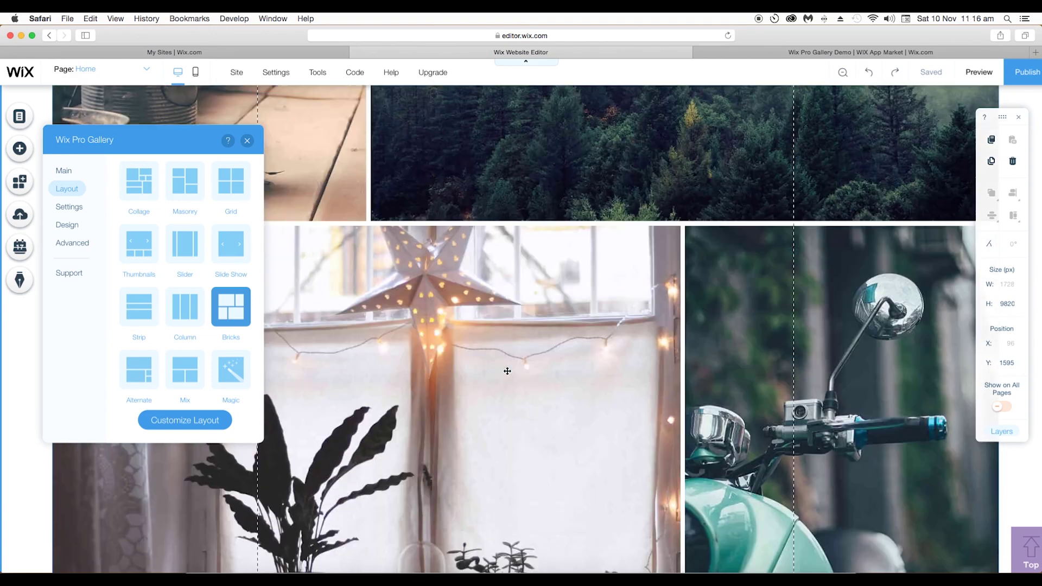
pyautogui.click(145, 374)
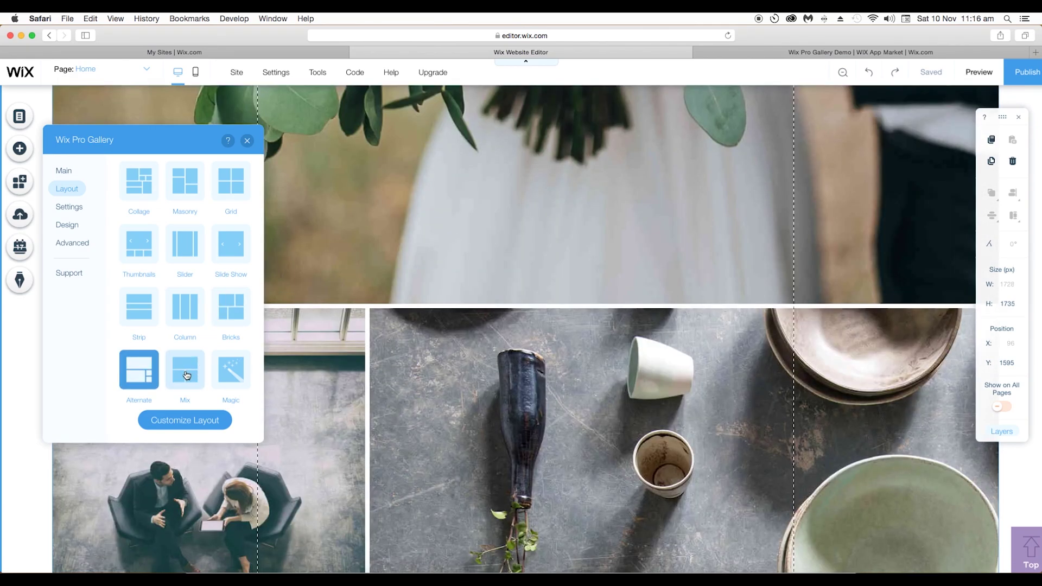
# Try the Mix layout, then set the gallery to the Magic layout.
pyautogui.click(185, 372)
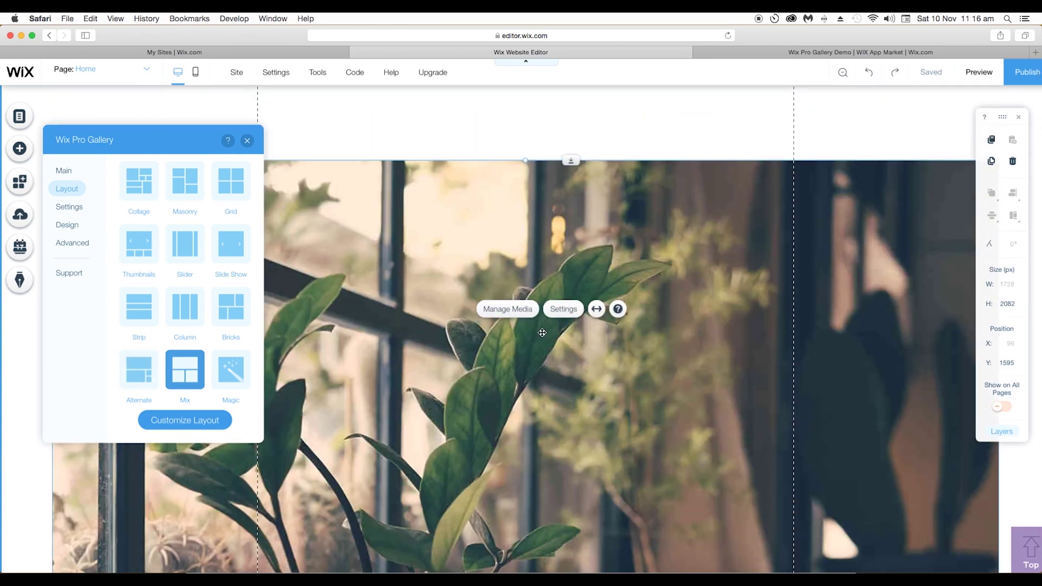
pyautogui.scroll(-10, 542, 332)
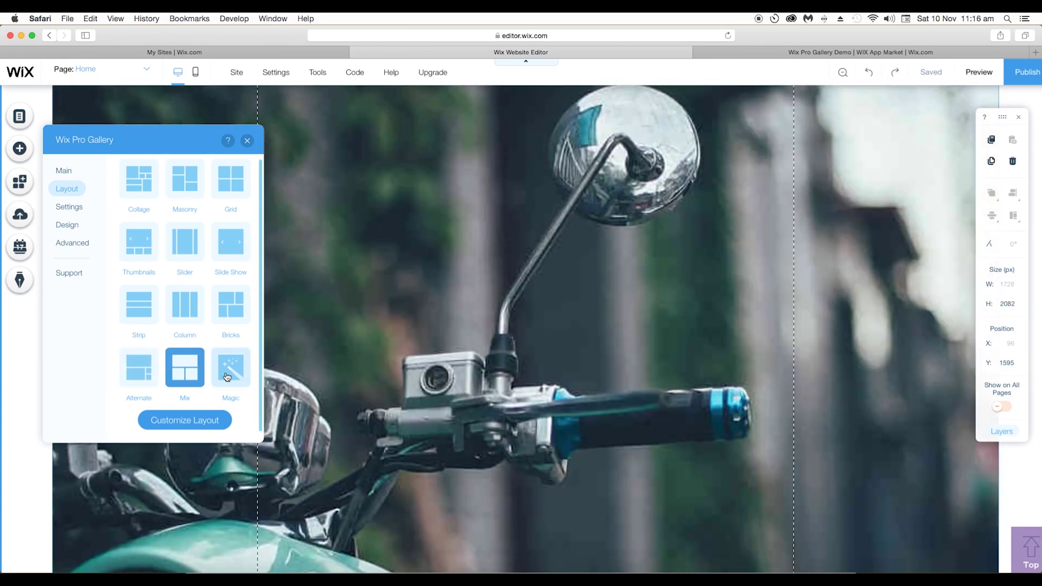
pyautogui.click(228, 374)
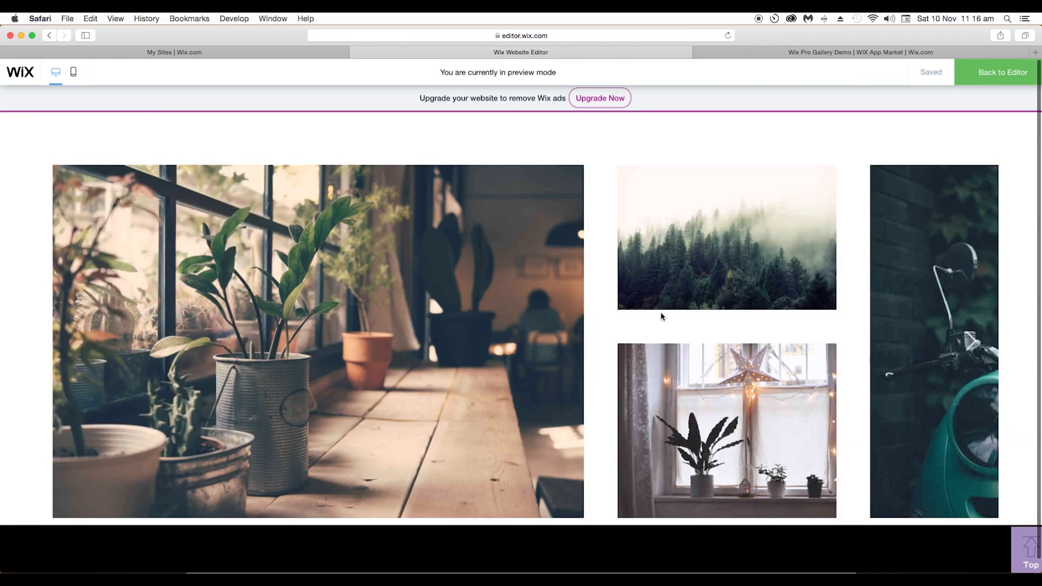
pyautogui.hscroll(15, 661, 316)
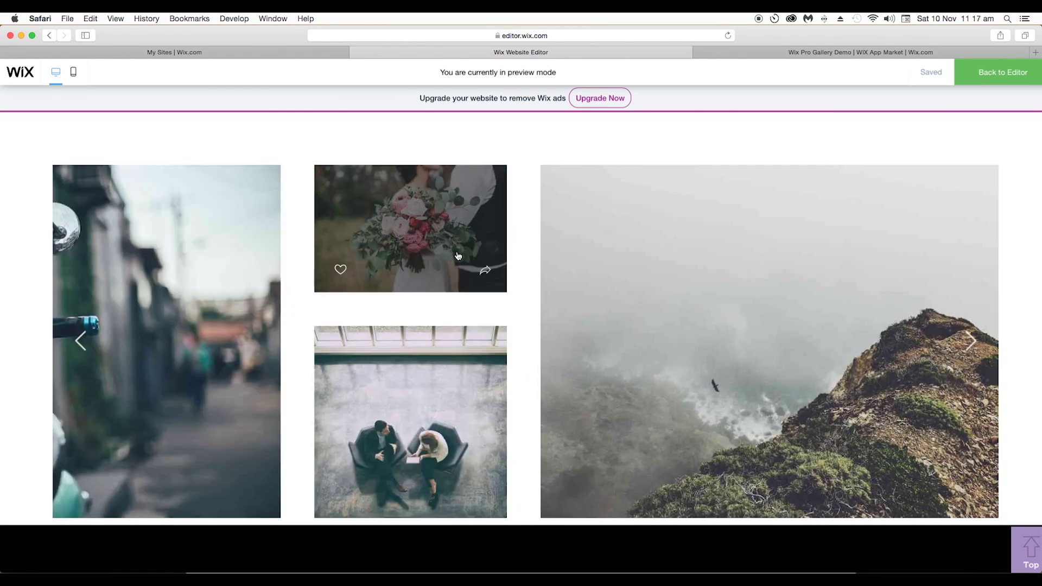
# Open the misty Green Zone forest photo in the lightbox and advance to the Lighting photo.
pyautogui.hscroll(10, 666, 360)
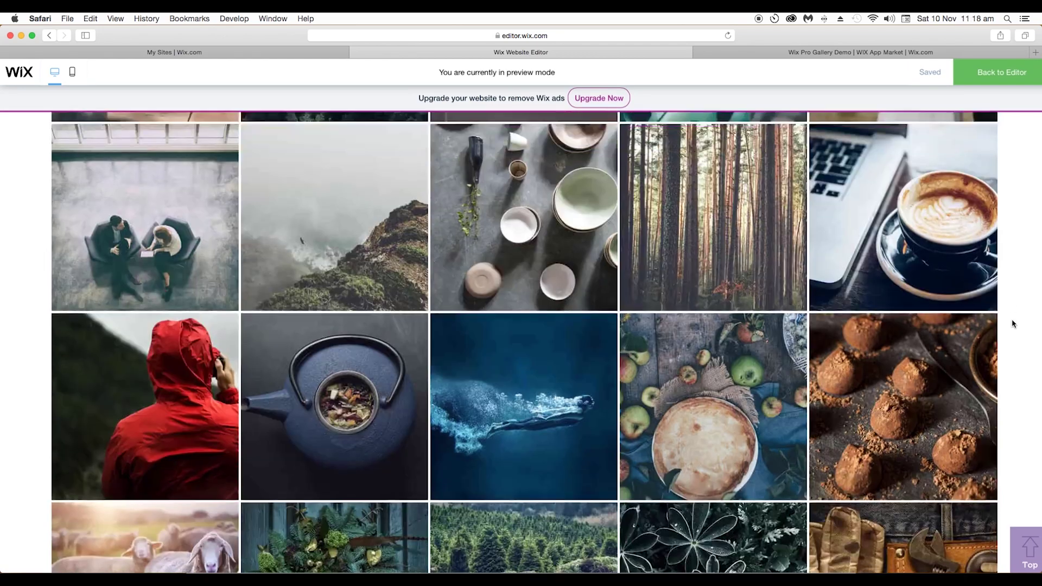
pyautogui.scroll(5, 1012, 324)
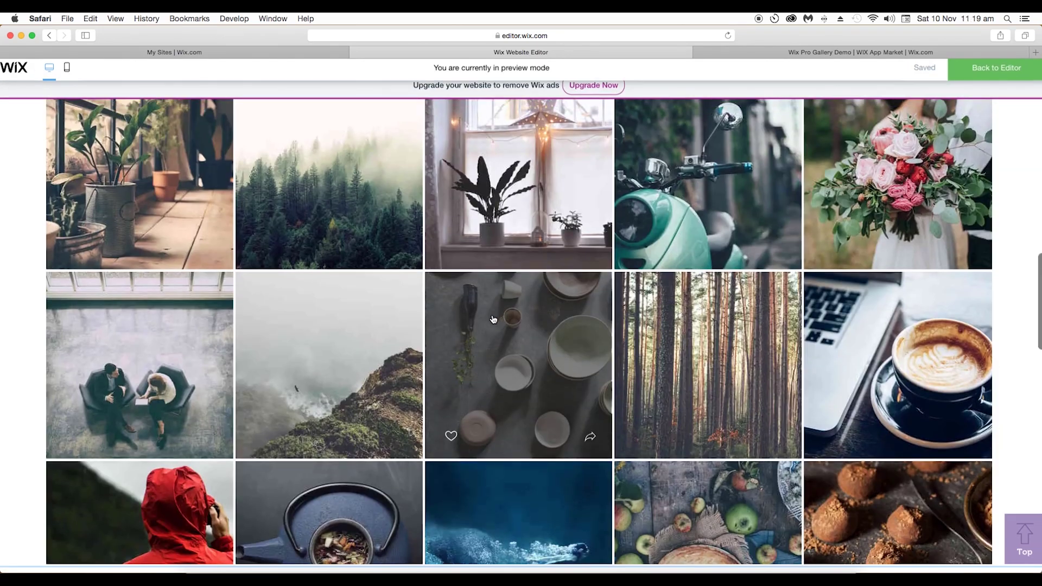
pyautogui.click(352, 232)
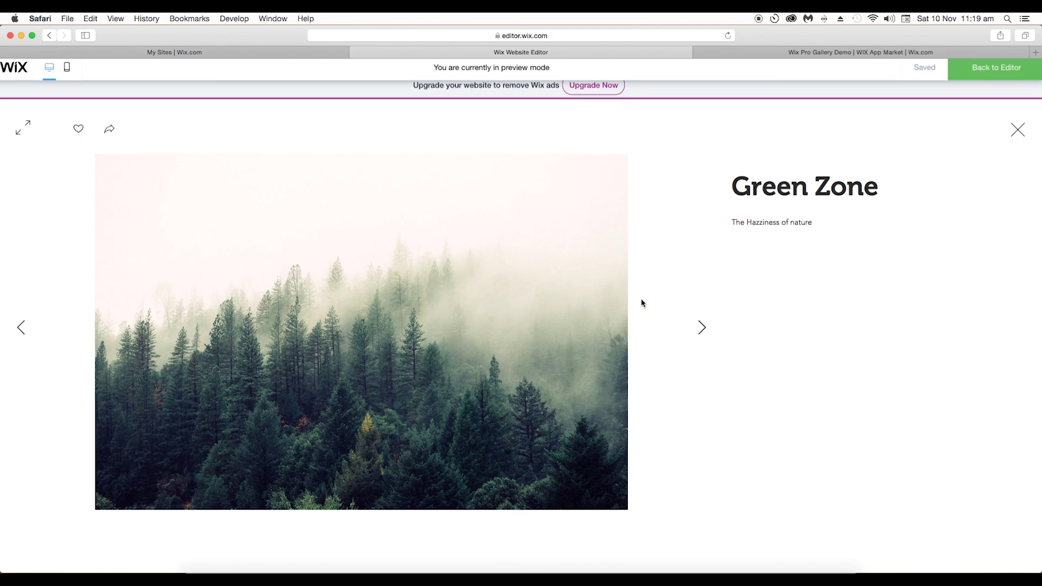
pyautogui.click(702, 328)
# Like the Lighting photo, then close the lightbox to return to the square-grid gallery.
pyautogui.click(80, 129)
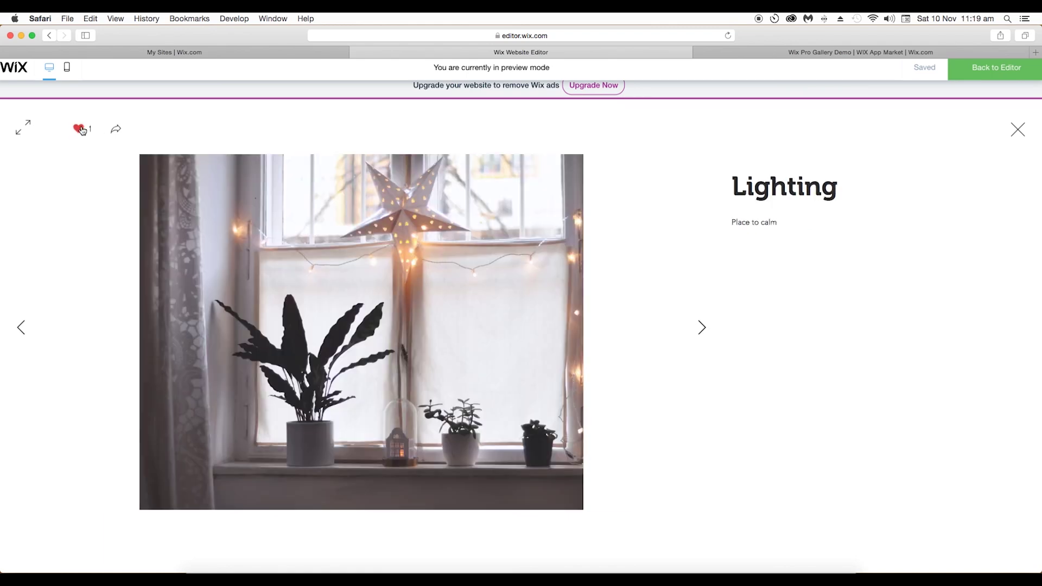
pyautogui.click(1009, 146)
pyautogui.scroll(2, 848, 328)
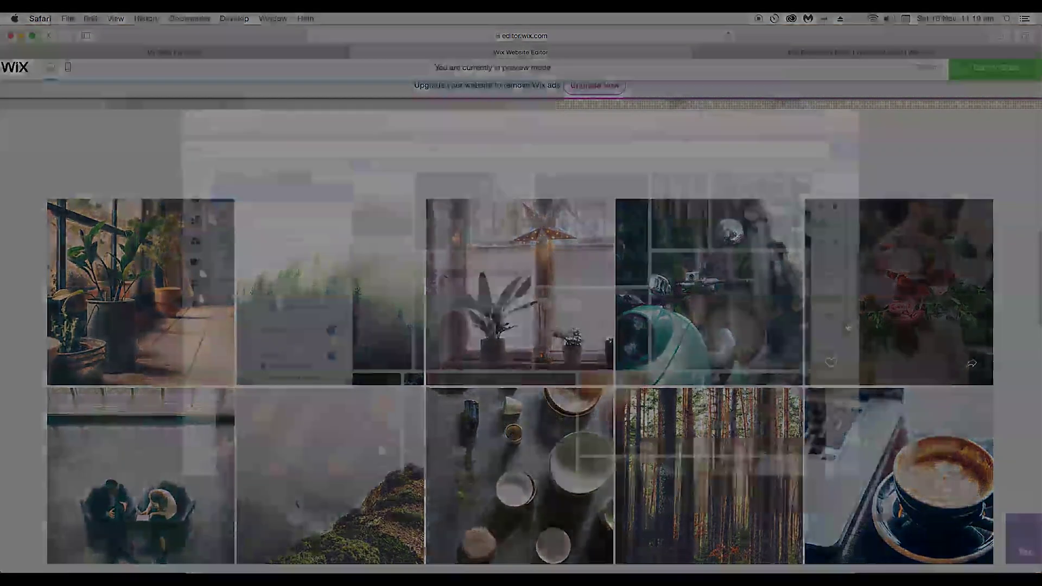